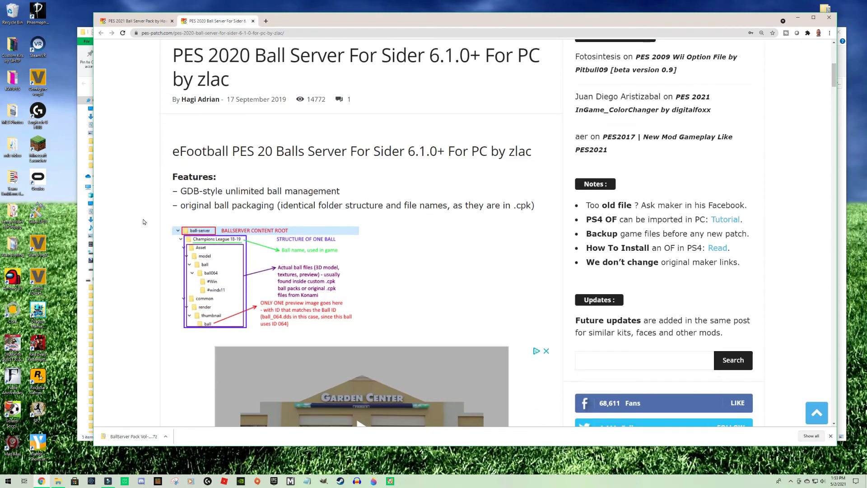
Review the features and content folder structure on the PES 2020 Ball Server page, and close the page.
scroll(143, 222, "down", 7)
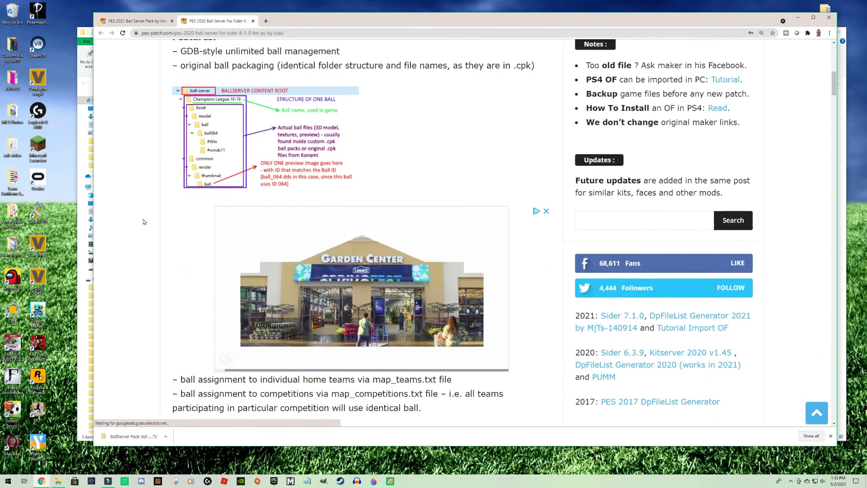
scroll(143, 221, "down", 3)
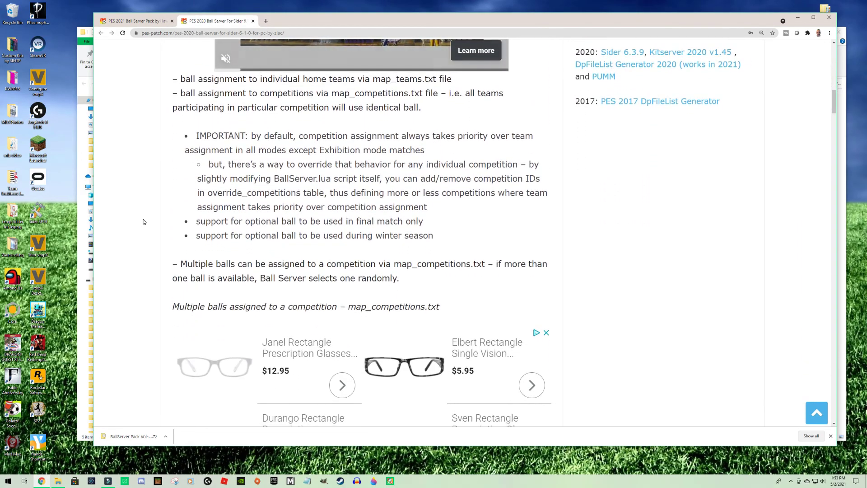
scroll(143, 222, "up", 6)
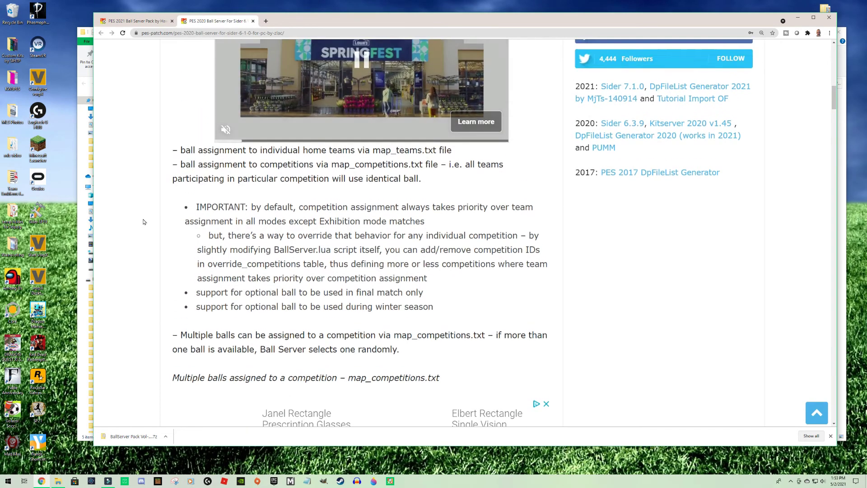
scroll(143, 221, "up", 5)
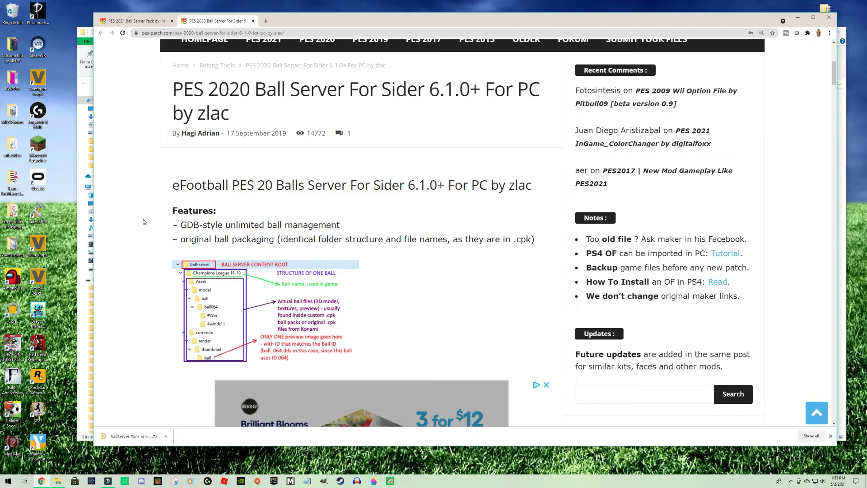
left_click(253, 21)
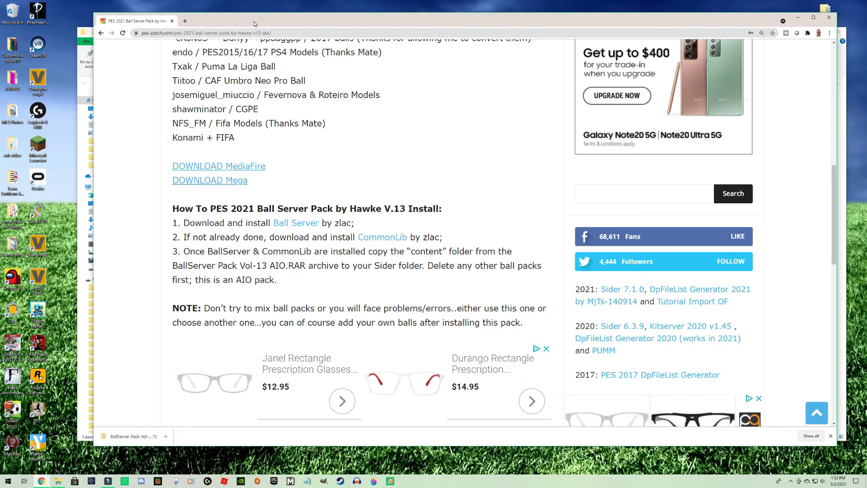
Open the CommonLib download page from the ball pack's install instructions, review its Lua module settings, and close it.
left_click(380, 238)
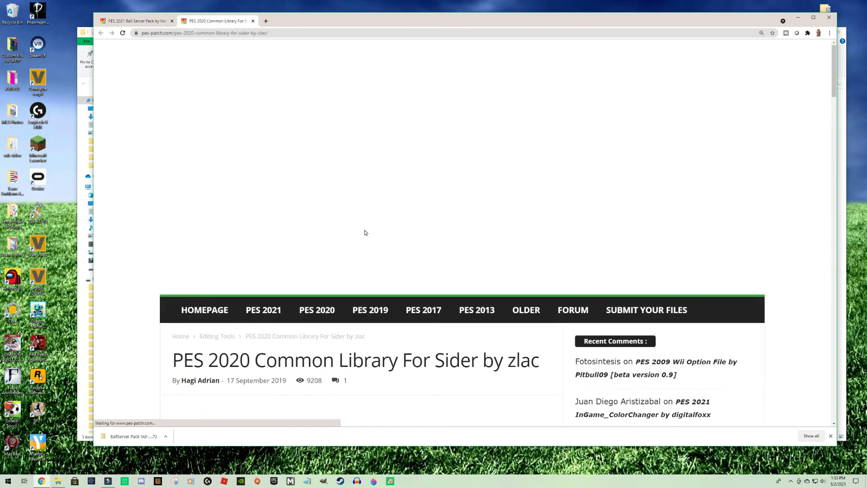
scroll(173, 241, "down", 5)
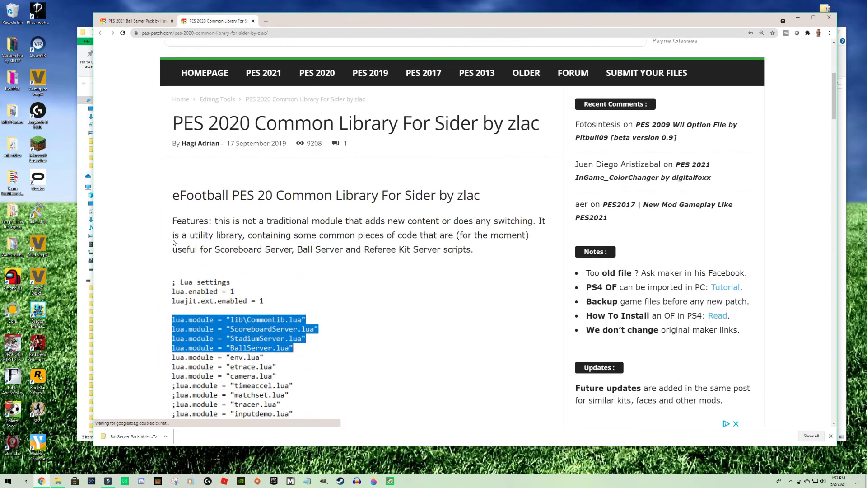
scroll(174, 242, "down", 2)
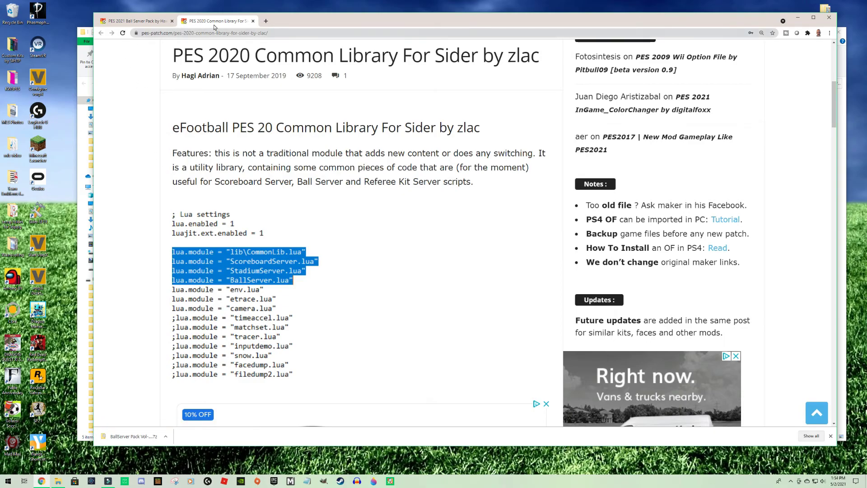
left_click(253, 21)
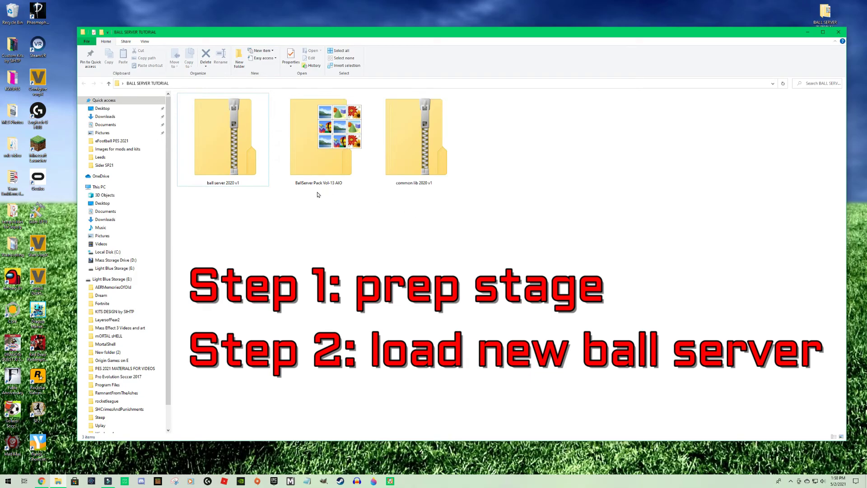
In File Explorer, extract the ball server 2020 v1 archive into its own folder within BALL SERVER TUTORIAL.
right_click(214, 148)
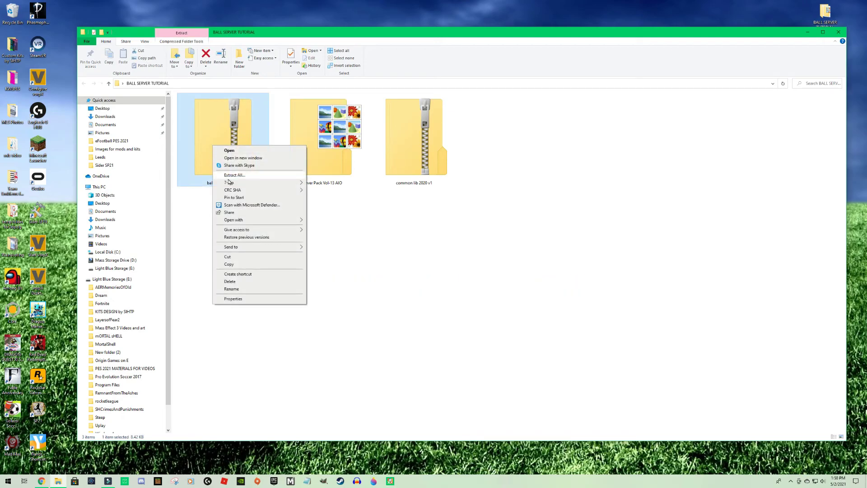
mouse_move(235, 182)
left_click(351, 213)
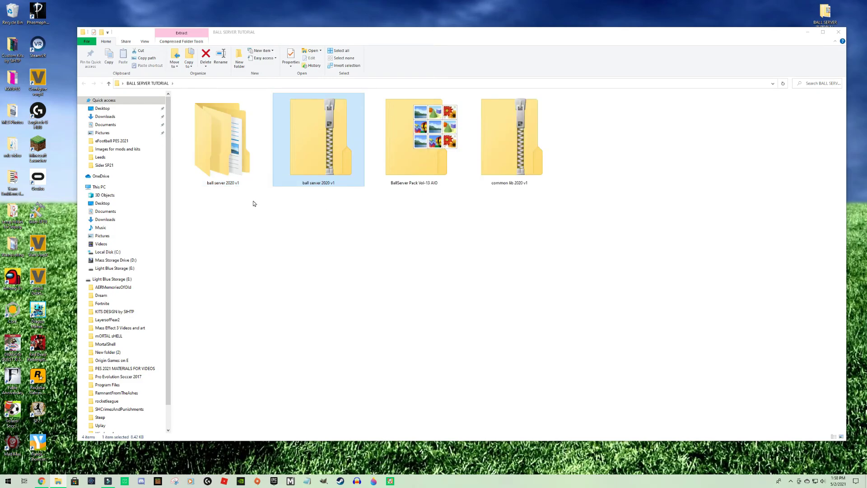
left_click(218, 197)
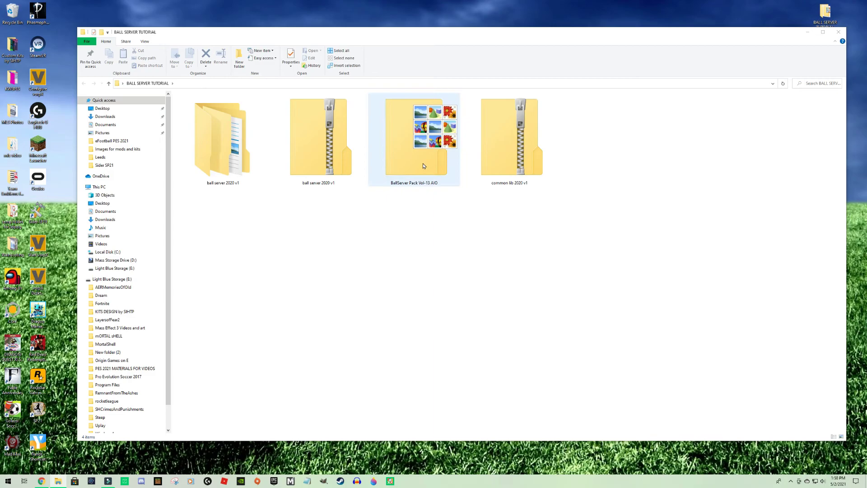
Extract the common lib 2020 v1 archive into its own folder with 7-Zip.
right_click(493, 141)
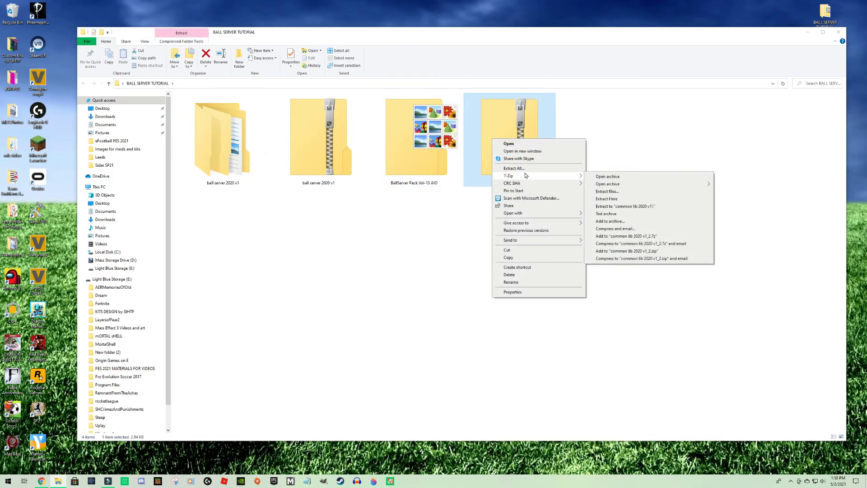
mouse_move(549, 177)
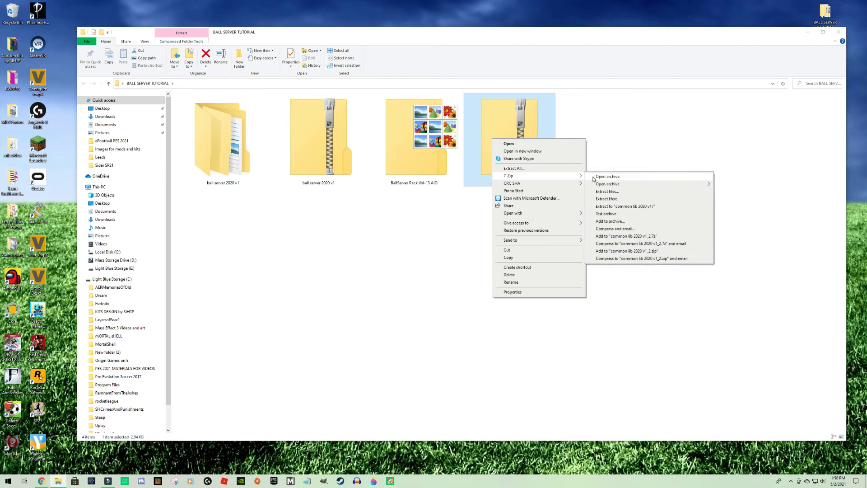
left_click(627, 206)
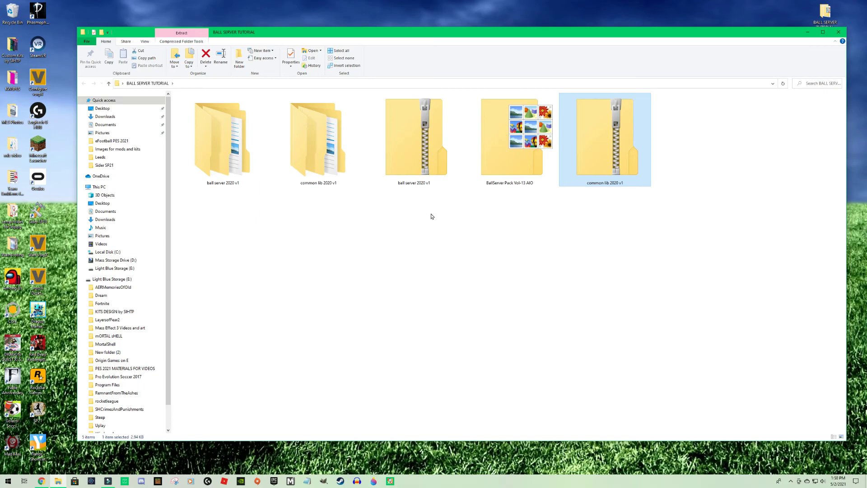
left_click(609, 221)
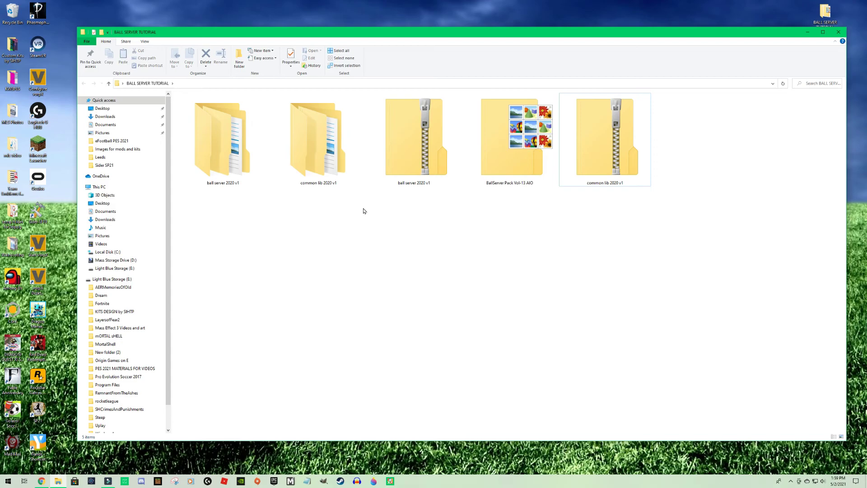
Delete the zipped ball server 2020 v1 and common lib 2020 v1 archives, keeping the extracted folders.
left_click(414, 143)
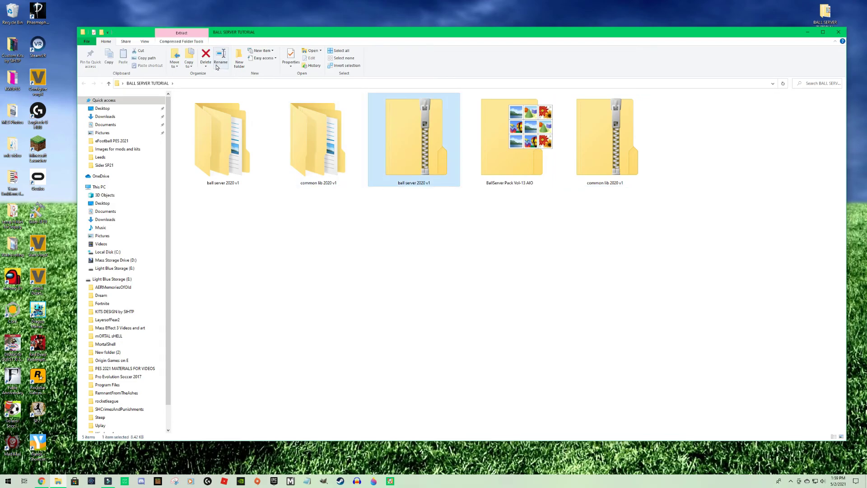
left_click(206, 55)
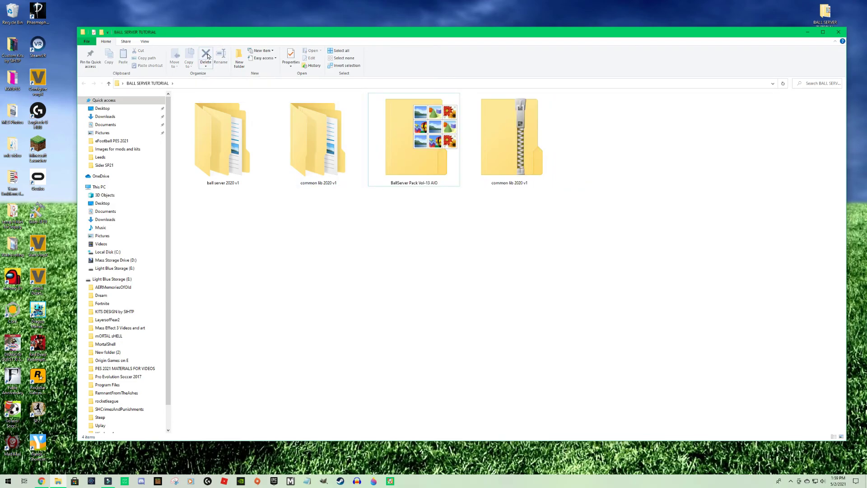
left_click(512, 145)
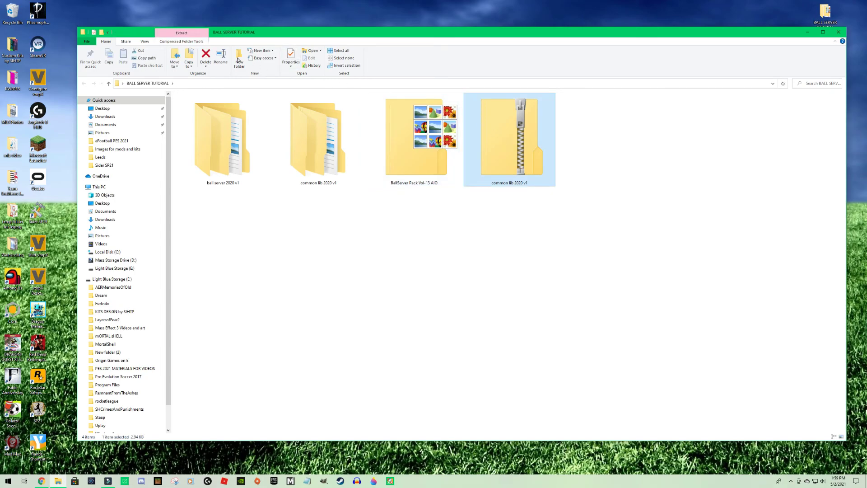
left_click(206, 54)
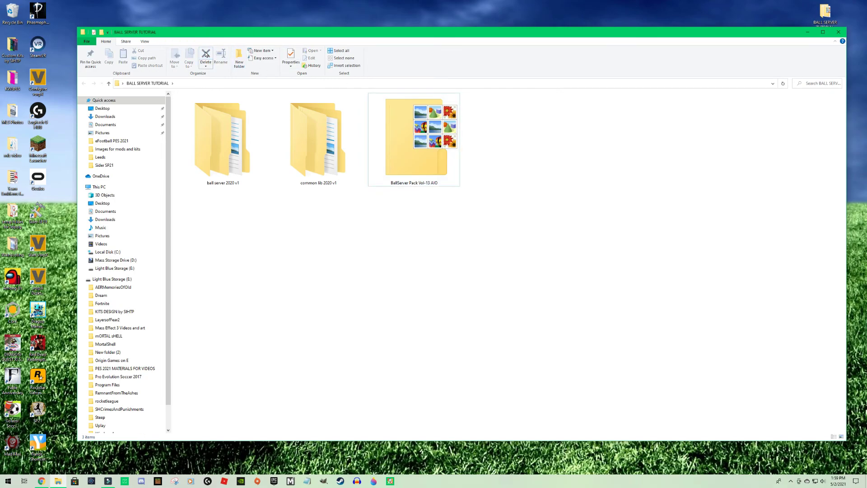
Copy the content and modules folders from the extracted ball server 2020 v1 folder.
double_click(212, 128)
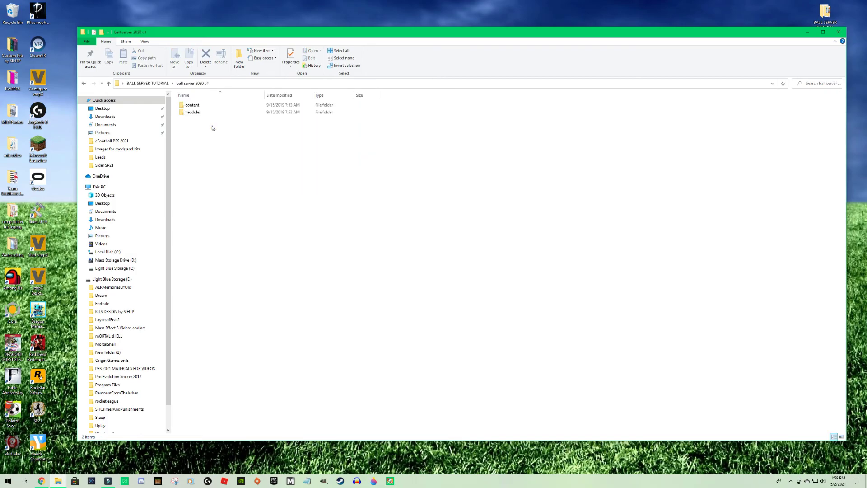
left_click(196, 107)
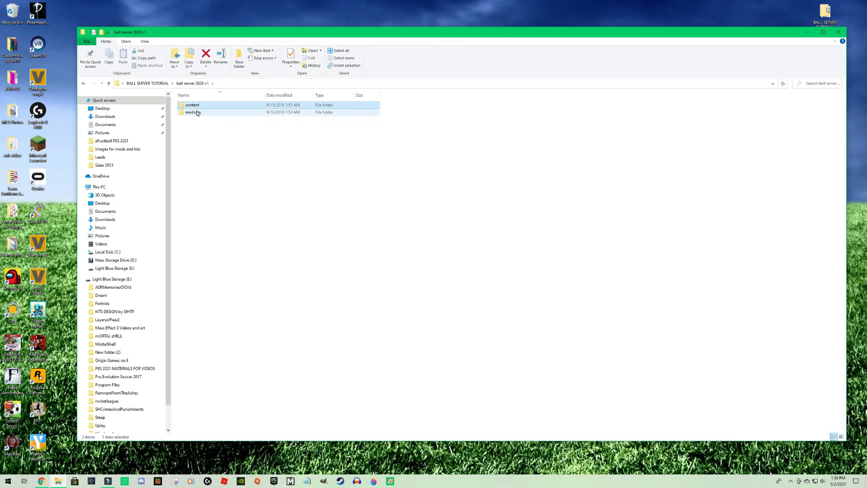
left_click(197, 113, "shift")
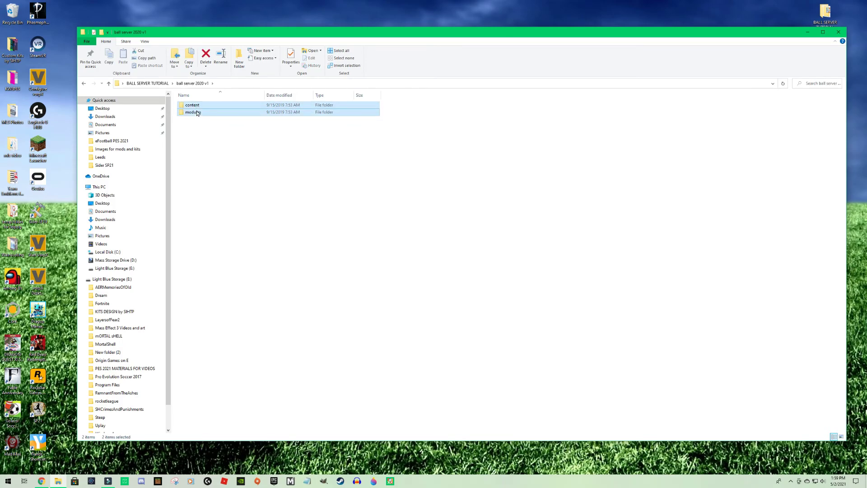
right_click(198, 113)
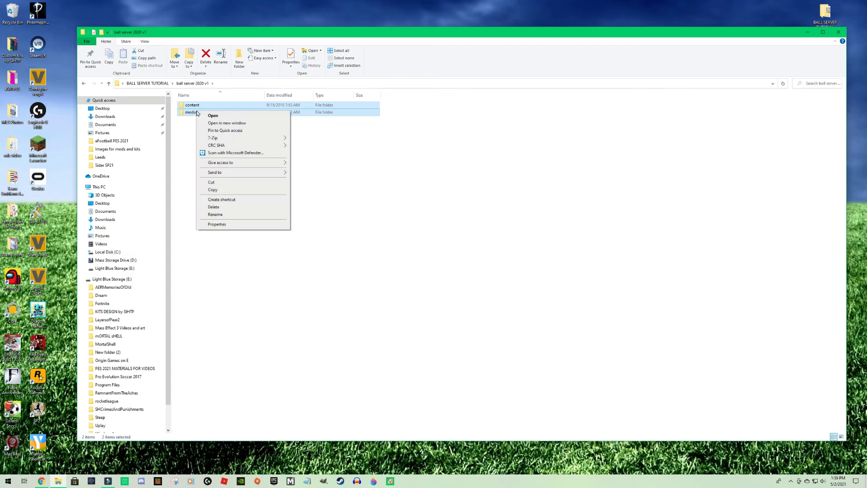
left_click(213, 190)
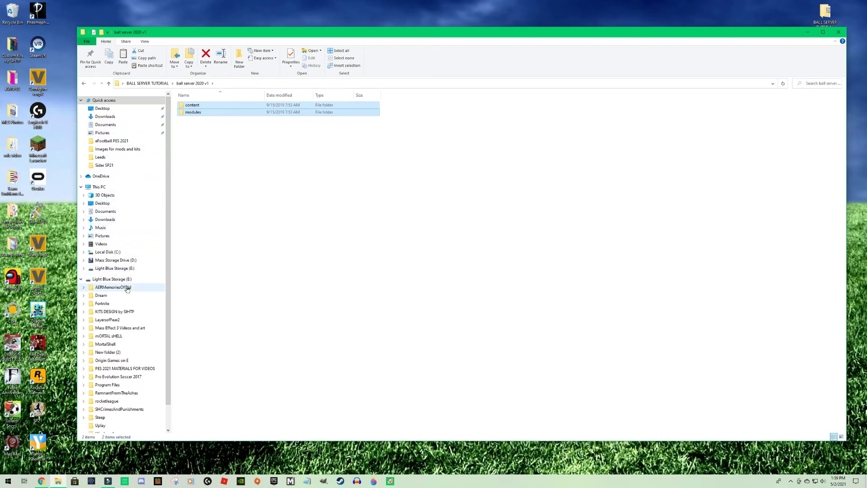
Go to the Sider SP21 folder inside eFootball PES 2021, under SteamLibrary > steamapps > common on Mass Storage Drive (D:).
left_click(120, 261)
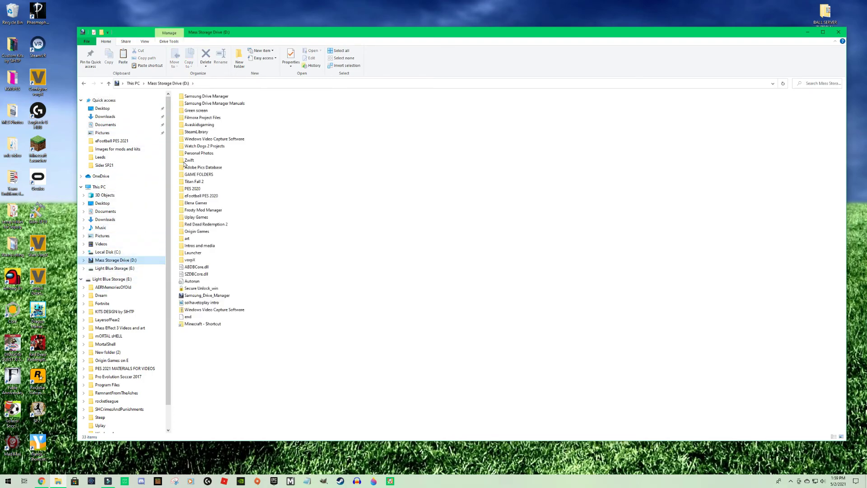
double_click(197, 132)
left_click(200, 99)
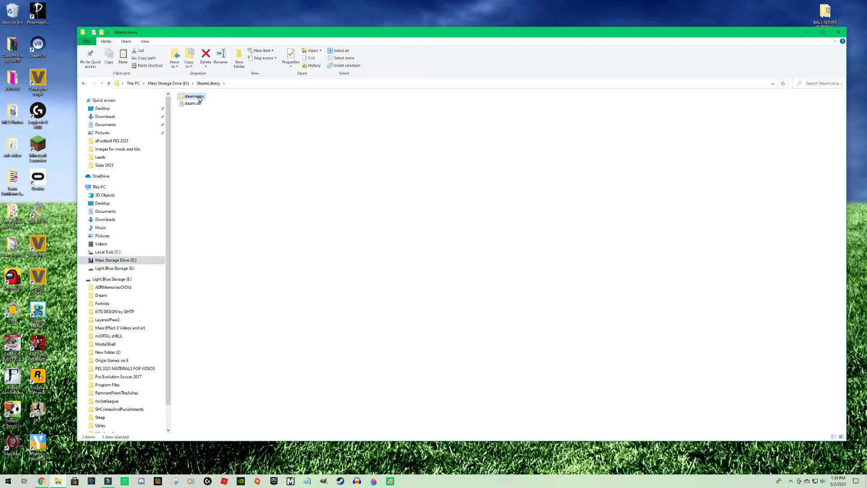
double_click(199, 98)
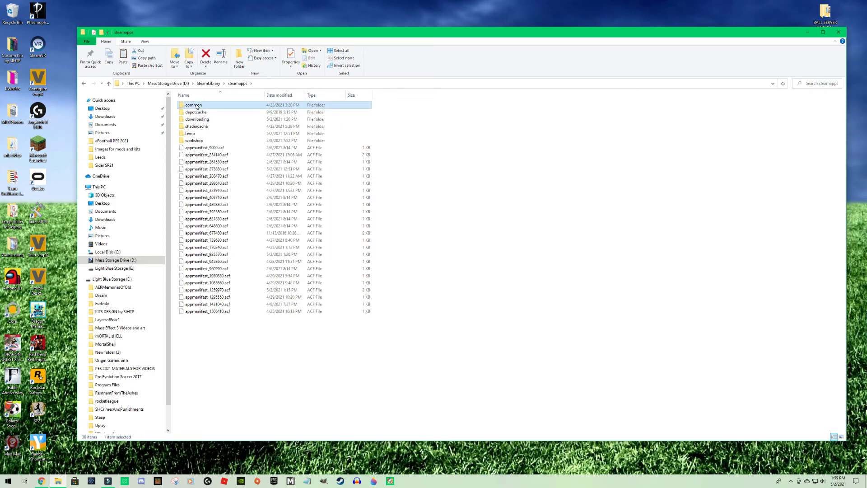
double_click(196, 106)
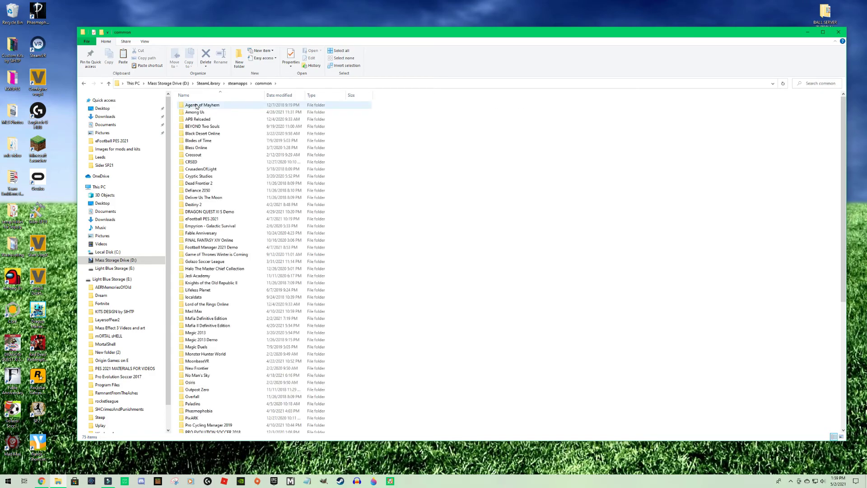
double_click(209, 220)
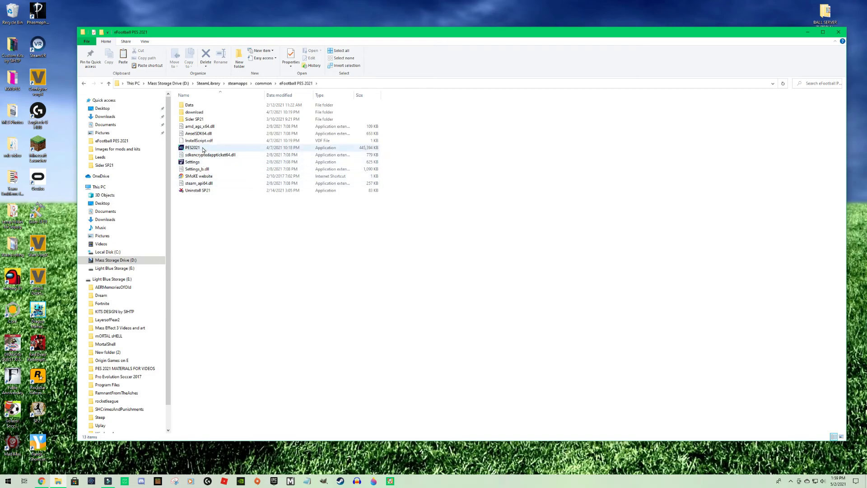
double_click(193, 120)
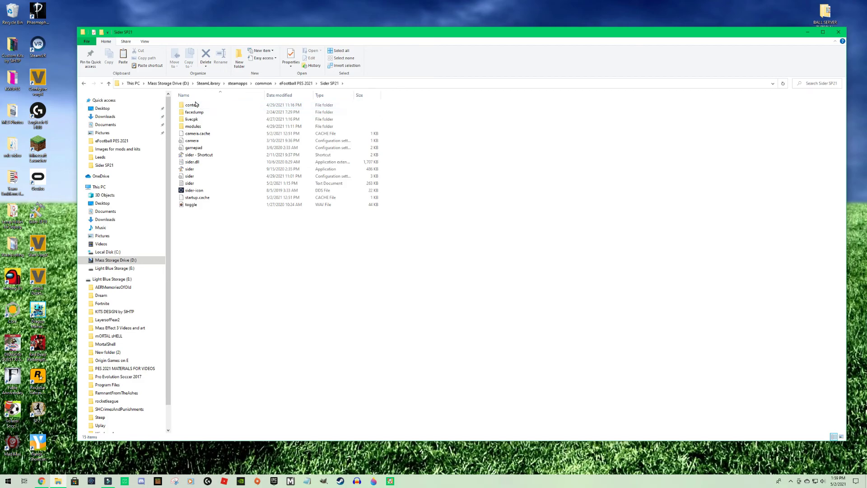
Delete the existing ball-server folder from the content folder of Sider SP21 and return to the Sider SP21 folder.
double_click(193, 105)
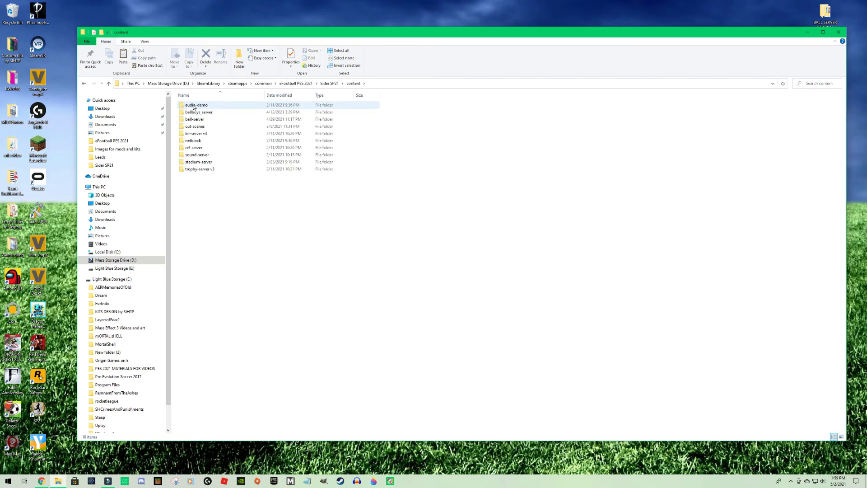
left_click(108, 84)
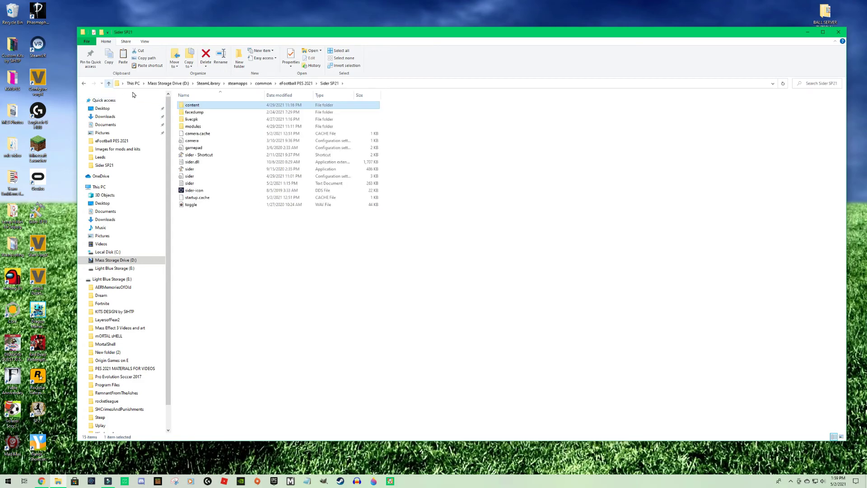
left_click(228, 255)
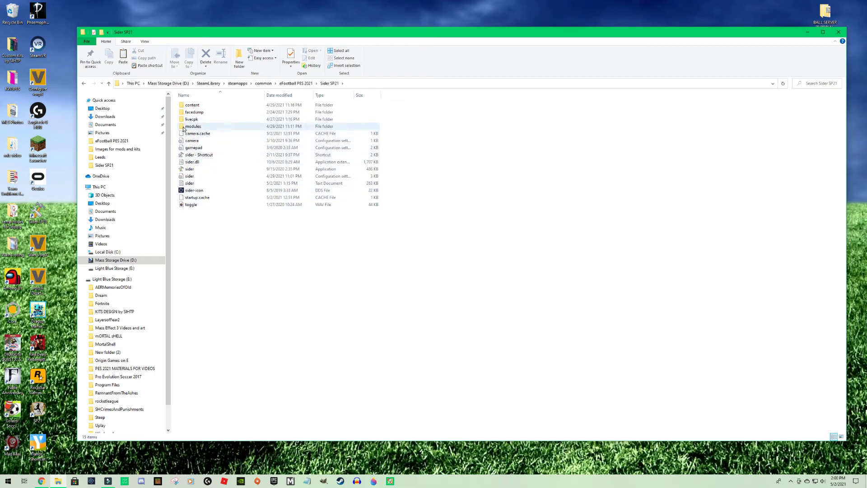
double_click(193, 105)
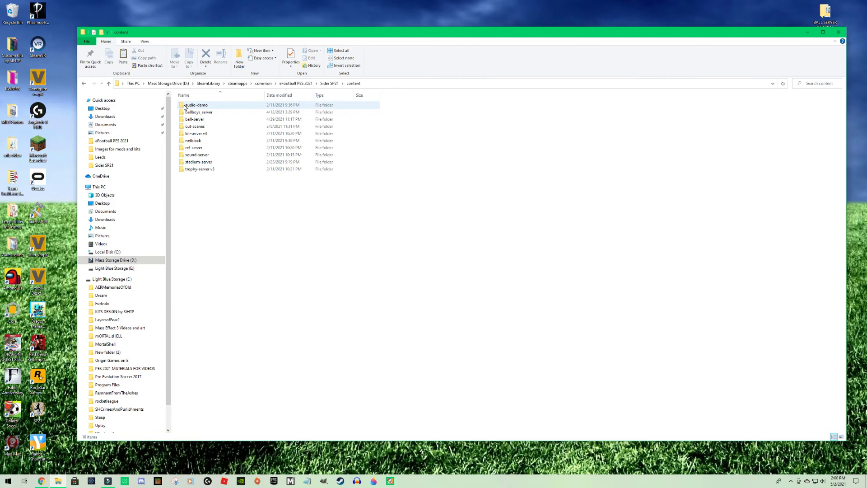
left_click(198, 120)
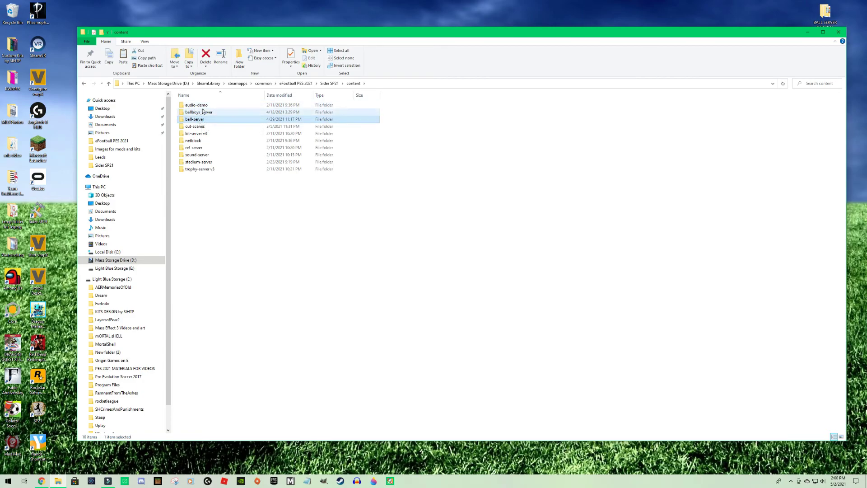
left_click(206, 56)
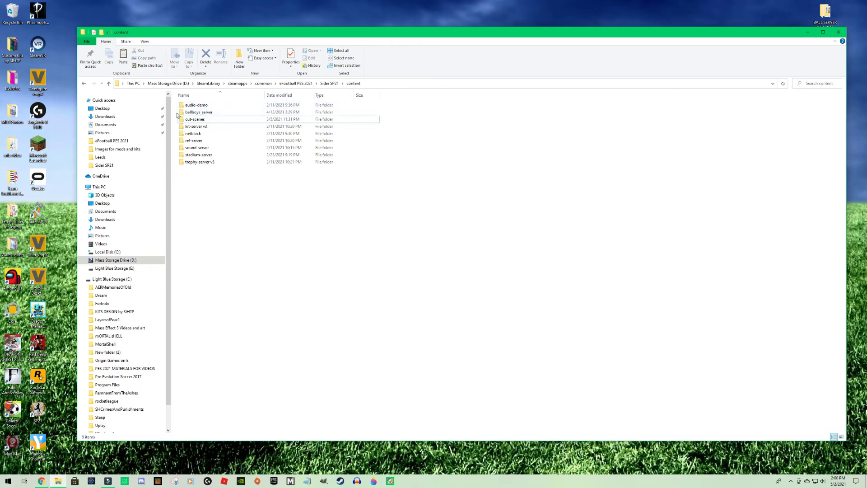
left_click(108, 83)
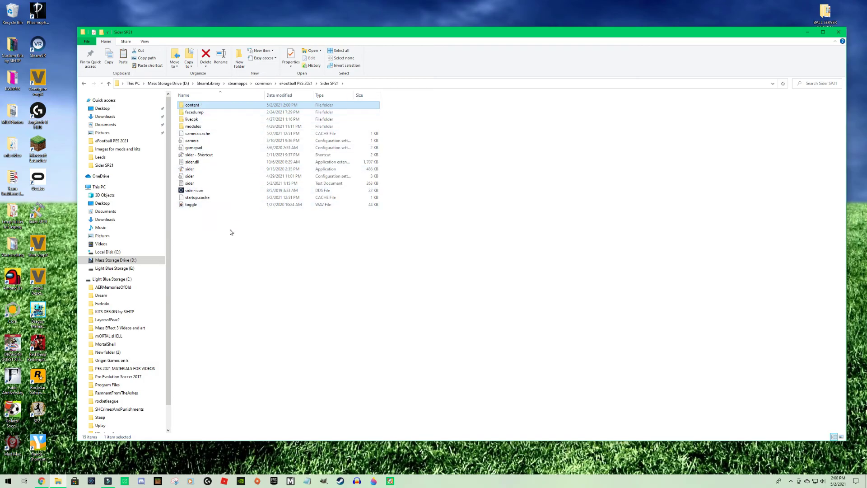
Paste the copied content and modules folders into the Sider SP21 folder, replacing the existing BallServer.lua.
double_click(190, 126)
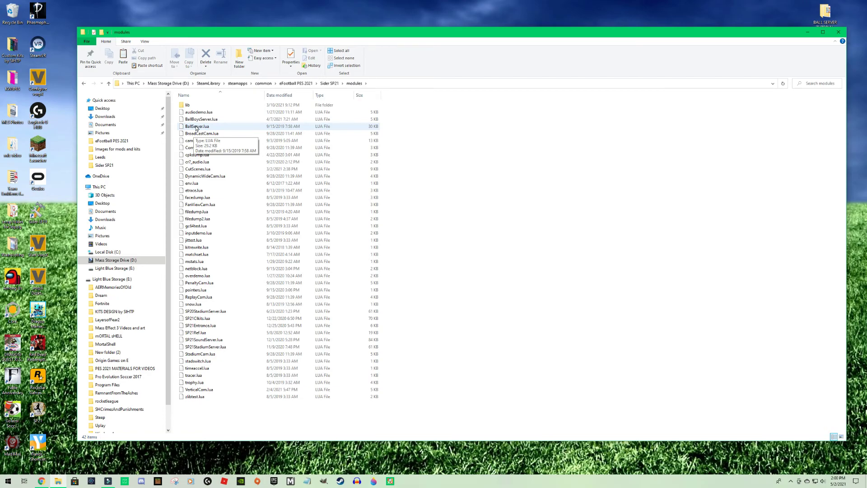
left_click(109, 84)
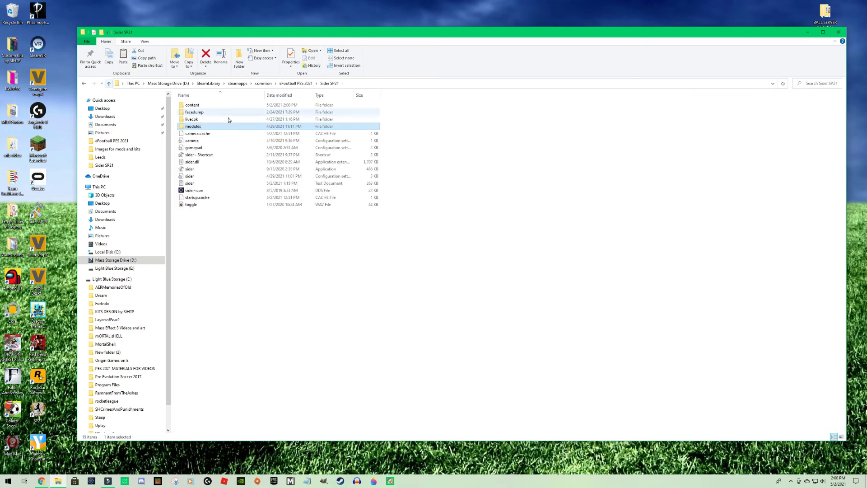
right_click(268, 251)
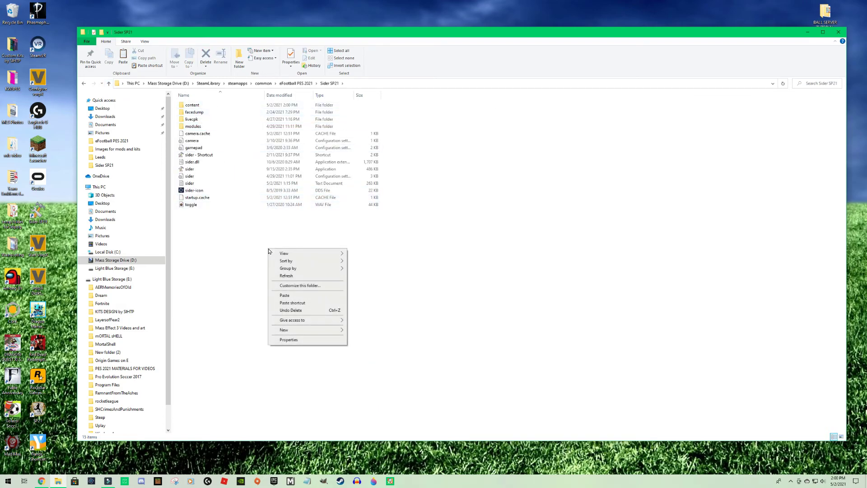
left_click(284, 296)
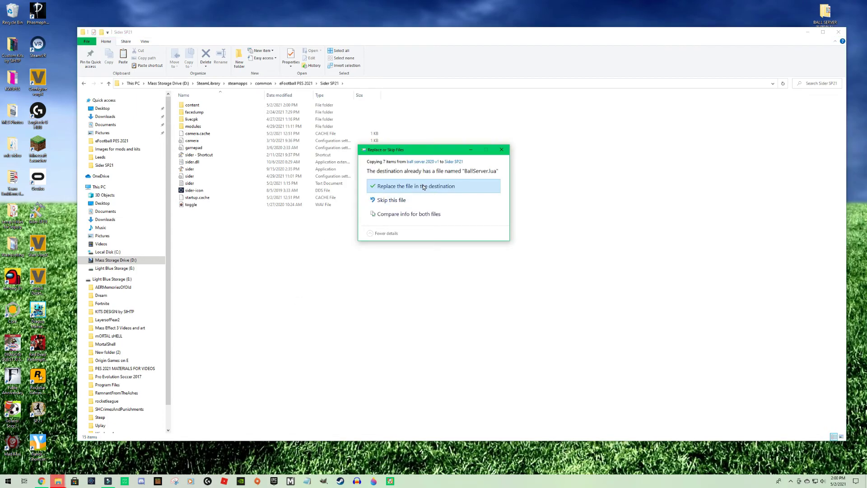
left_click(423, 186)
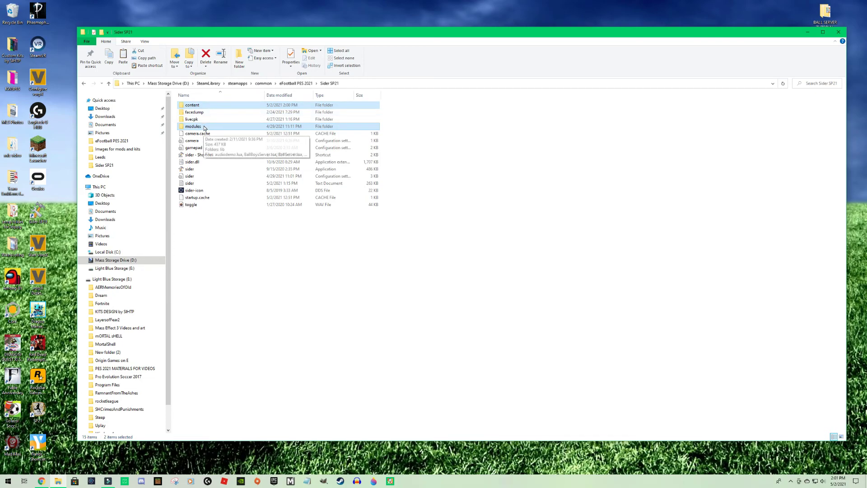
left_click(342, 260)
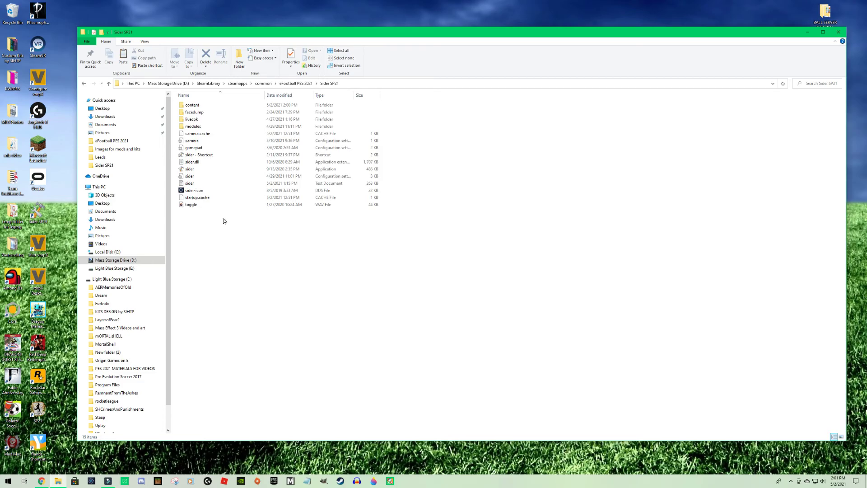
Check the content folder for ball-server and the modules folder for BallServer.lua inside Sider SP21.
double_click(196, 107)
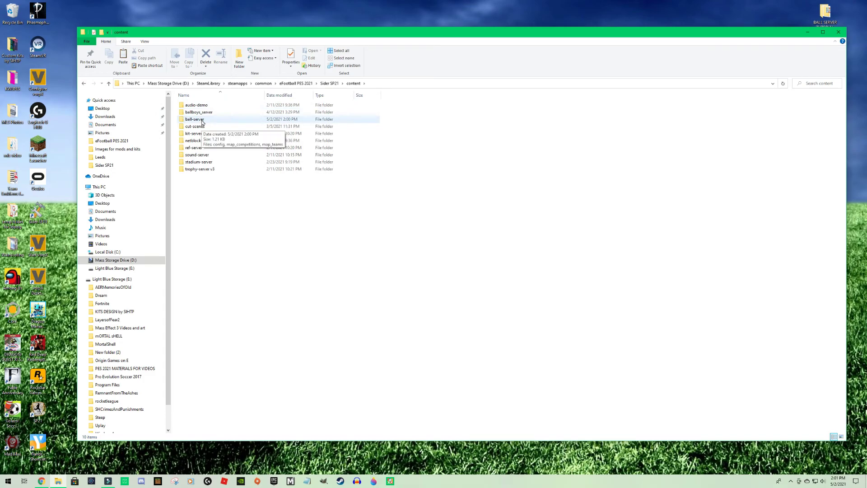
left_click(110, 85)
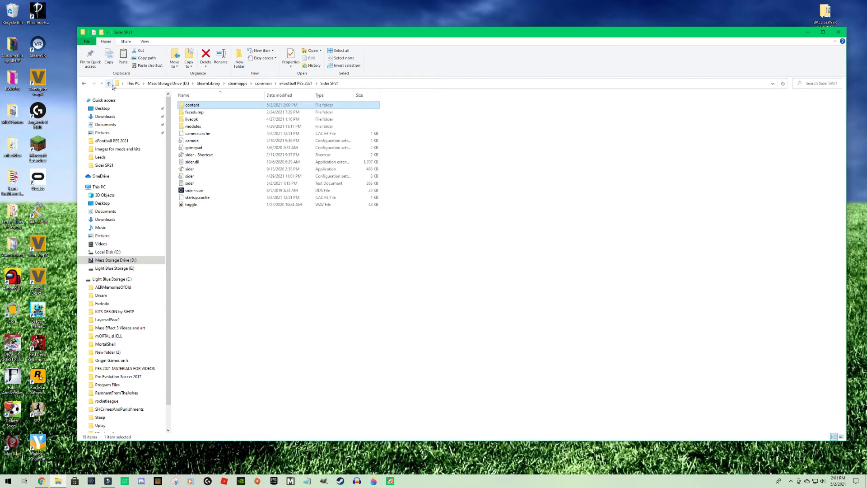
double_click(193, 127)
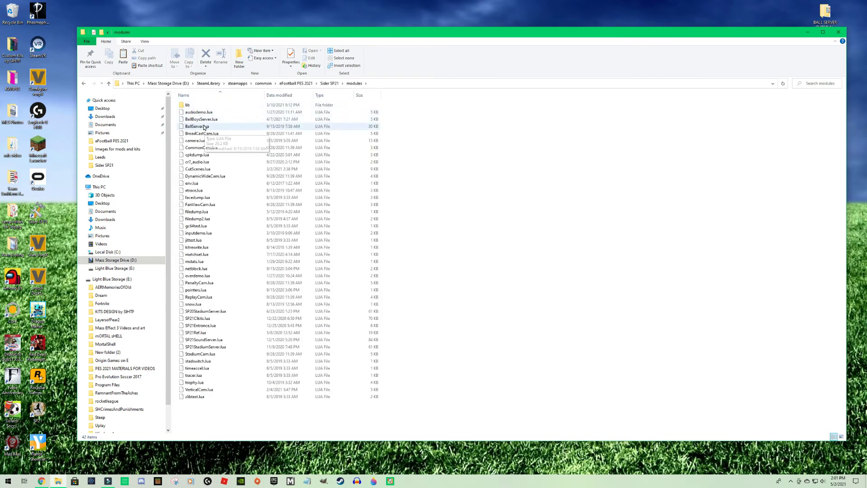
left_click(109, 83)
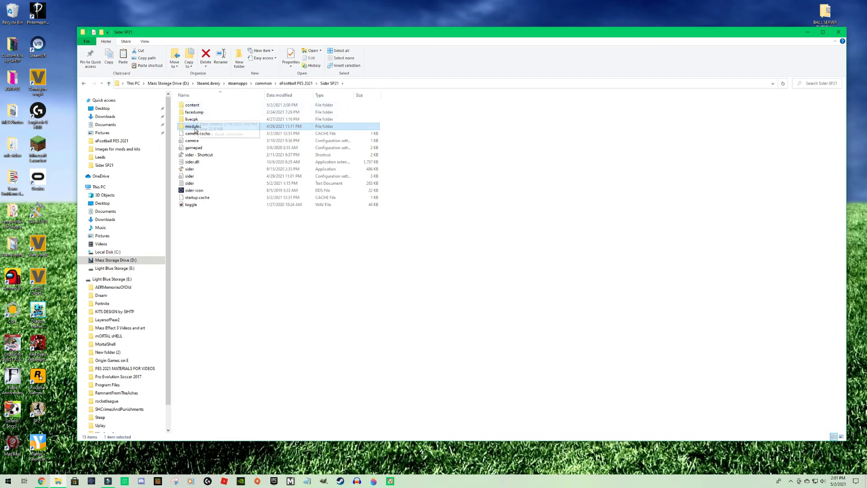
Open the sider configuration settings file and check its lua.module lines for lib\CommonLib.lua and BallServer.lua.
double_click(327, 177)
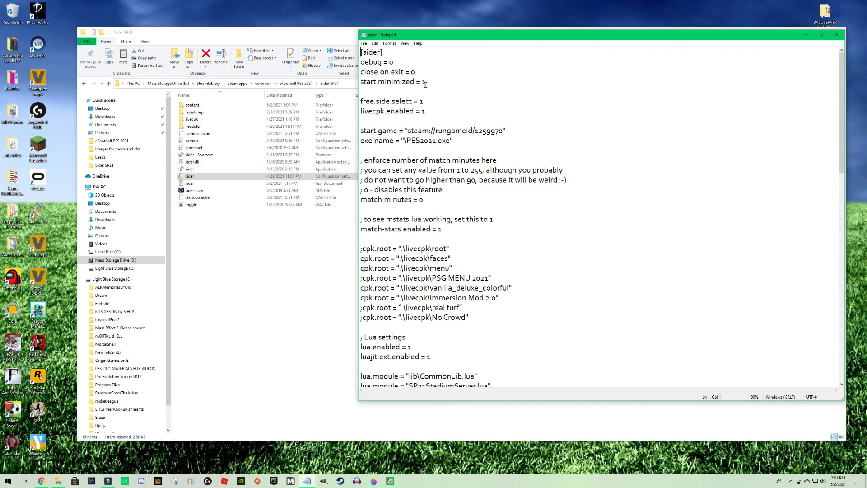
scroll(504, 261, "down", 6)
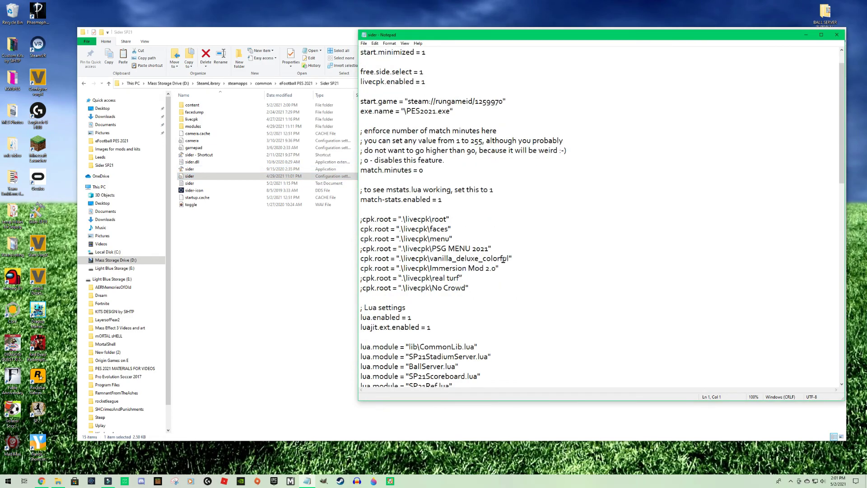
scroll(503, 262, "down", 1)
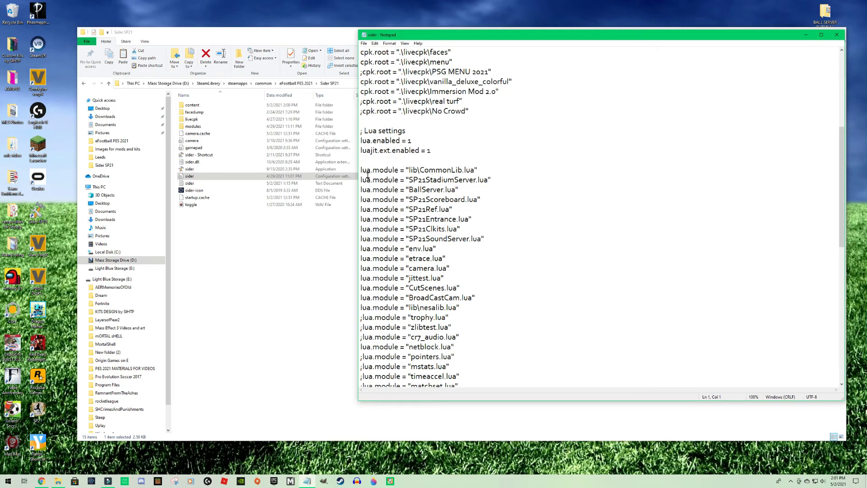
mouse_move(361, 170)
left_mouse_down()
mouse_move(479, 173)
mouse_move(359, 171)
left_mouse_up()
left_click(490, 174)
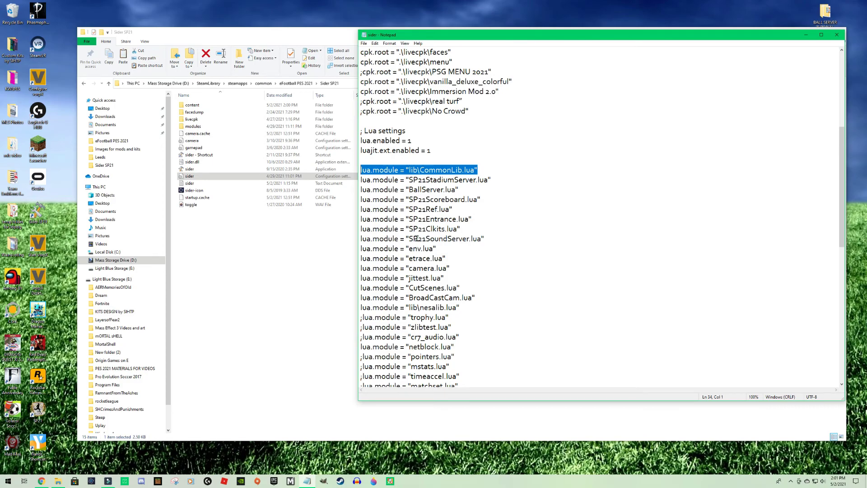
left_click_drag(470, 193, 365, 195)
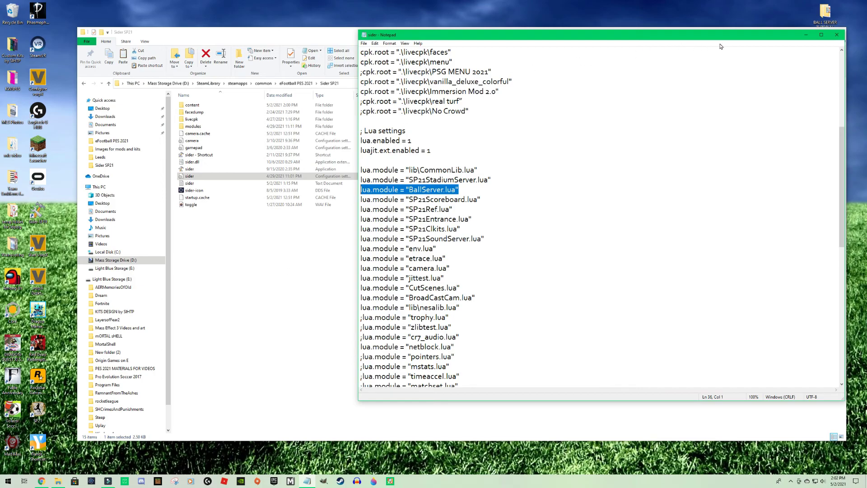
Save the sider configuration file and close it.
left_click(364, 44)
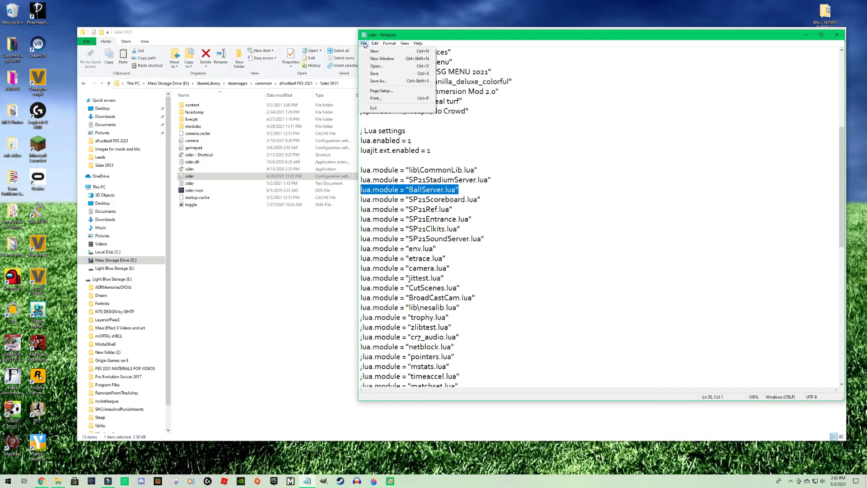
left_click(379, 74)
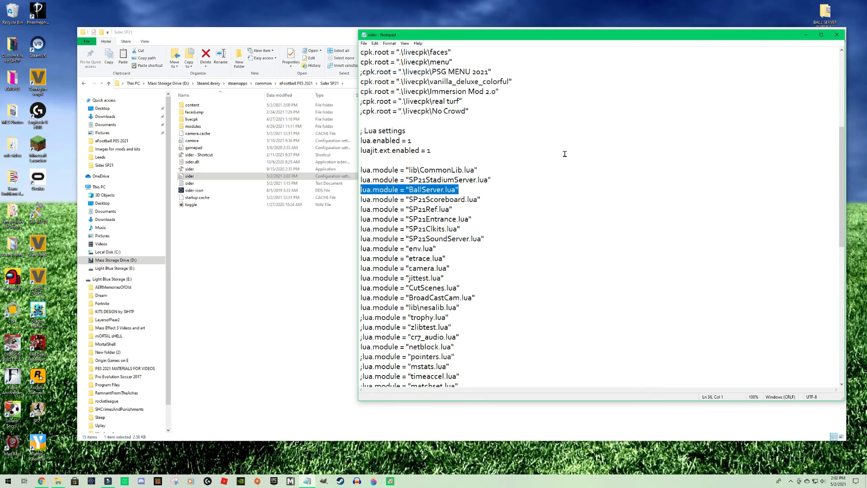
left_click(838, 35)
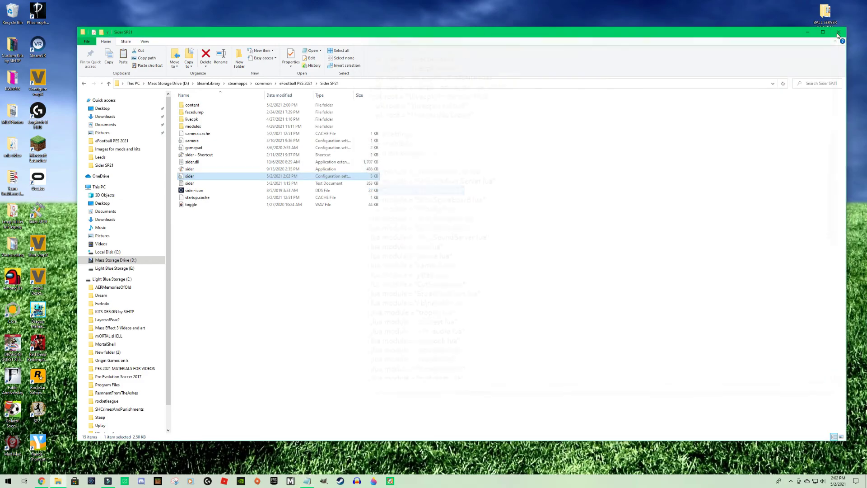
left_click(289, 222)
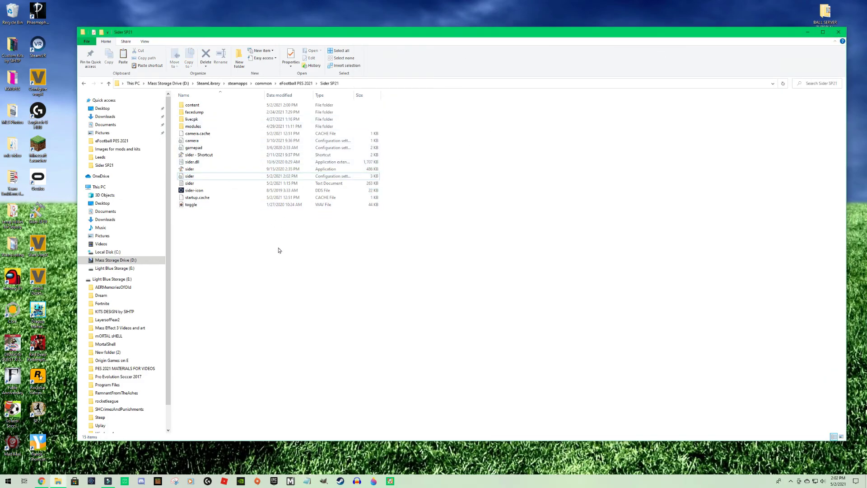
Extract the BallServer Pack Vol-13 AIO archive in the BALL SERVER TUTORIAL folder into its own folder with 7-Zip and delete the archive.
left_click(839, 34)
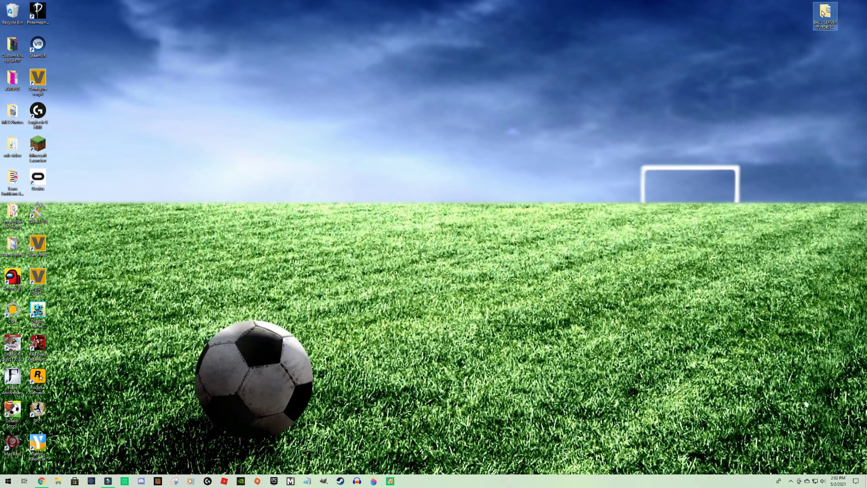
double_click(823, 14)
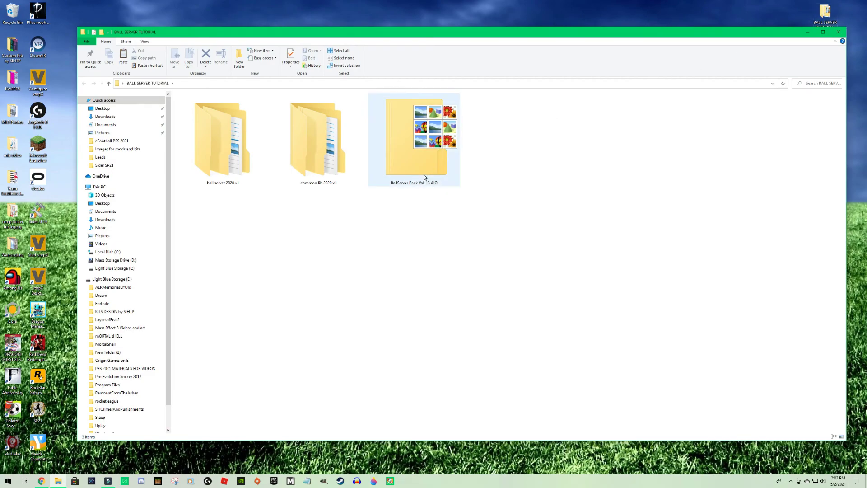
left_click(403, 143)
right_click(405, 138)
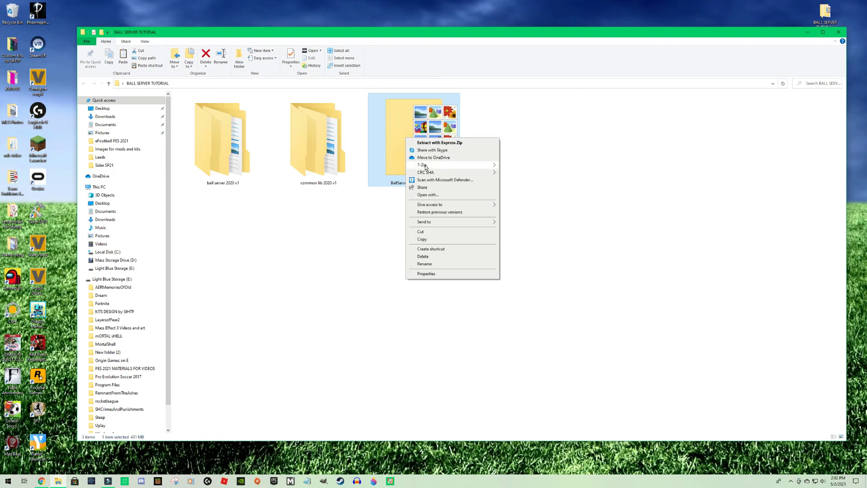
mouse_move(426, 168)
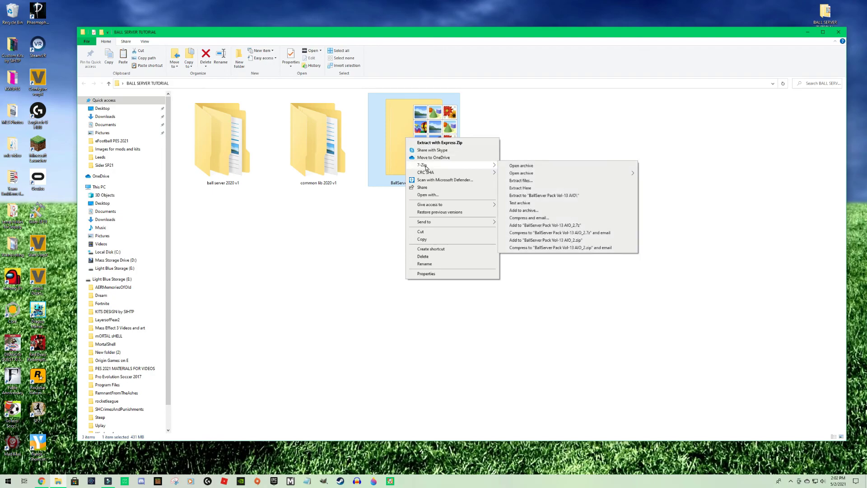
left_click(535, 195)
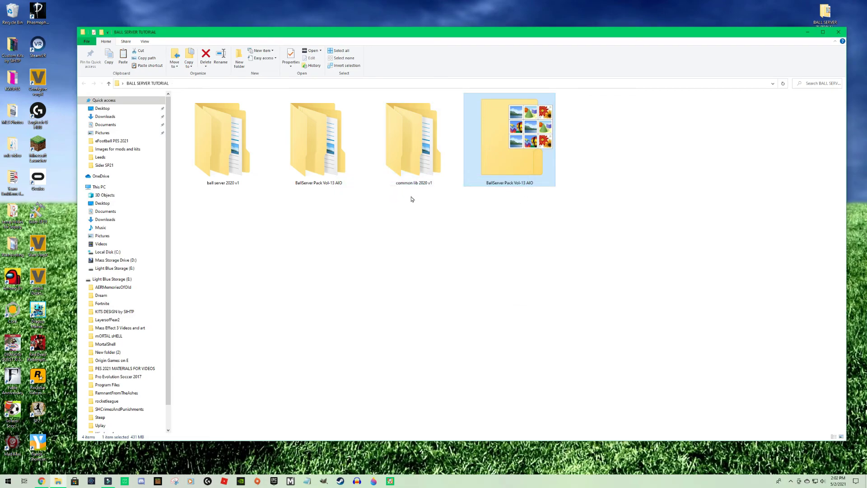
left_click(509, 140)
left_click(205, 54)
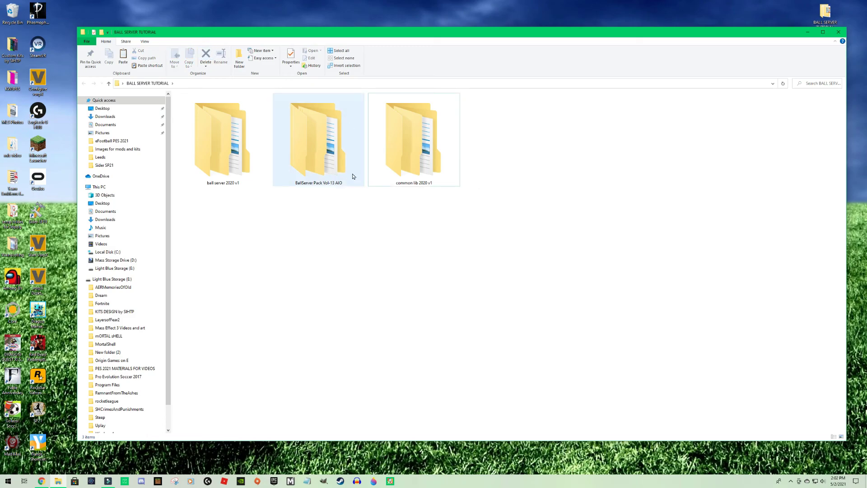
Copy the content folder from the extracted BallServer Pack Vol-13 AIO folder.
double_click(305, 145)
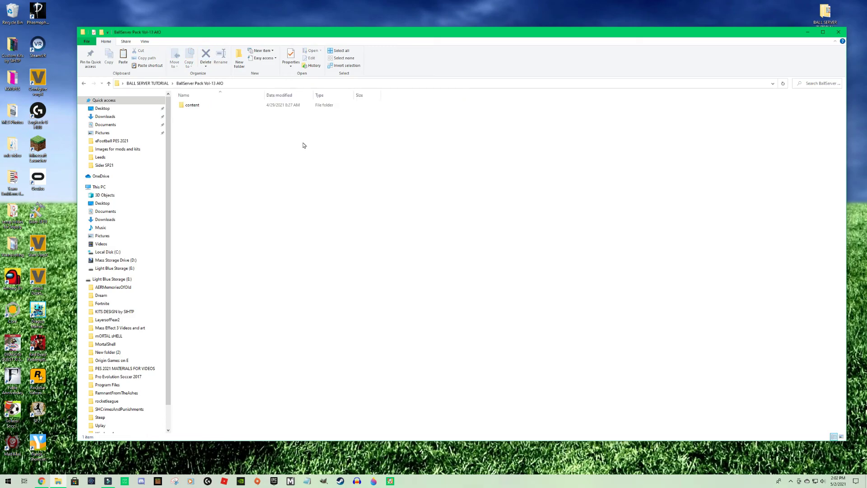
right_click(182, 106)
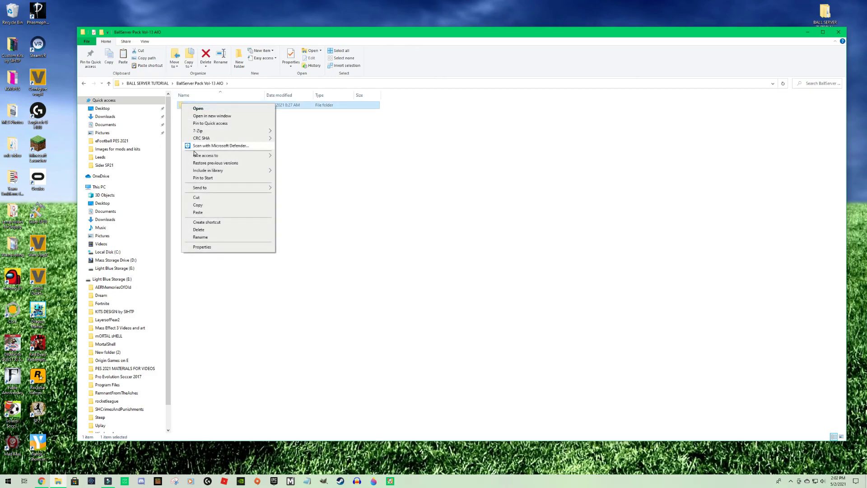
left_click(197, 206)
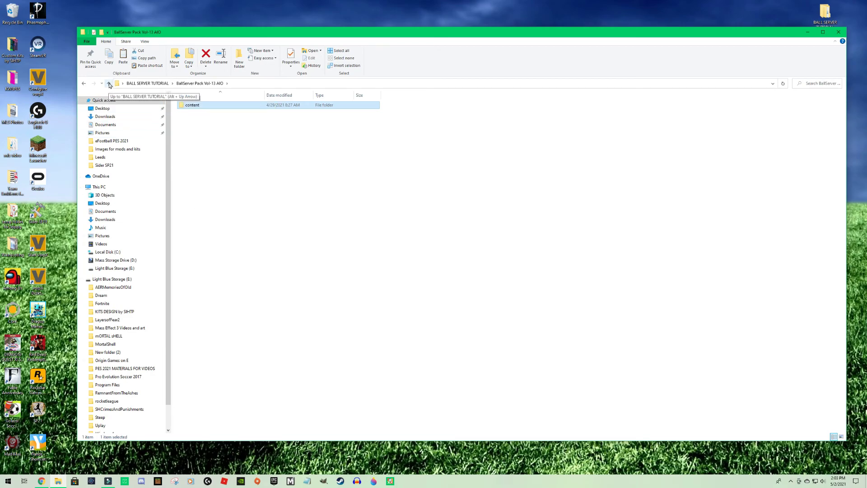
Open the Sider SP21 folder inside SteamLibrary\steamapps\common\eFootball PES 2021 on Mass Storage Drive (D:).
left_click(110, 85)
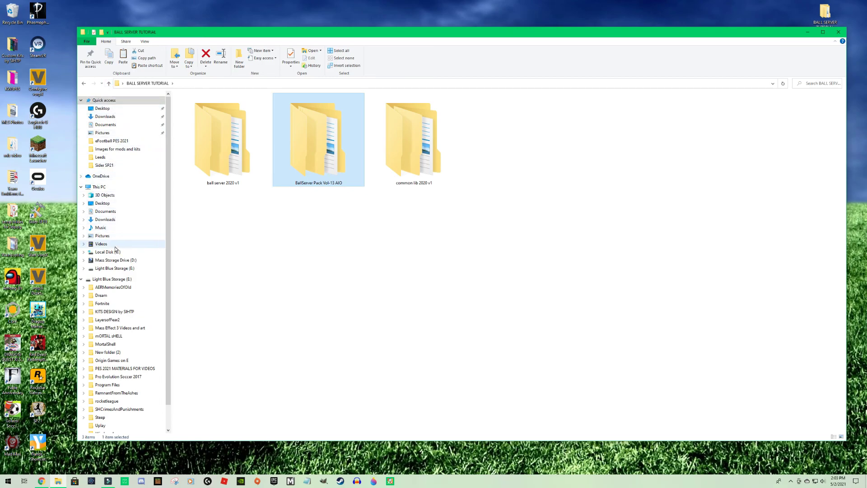
left_click(121, 261)
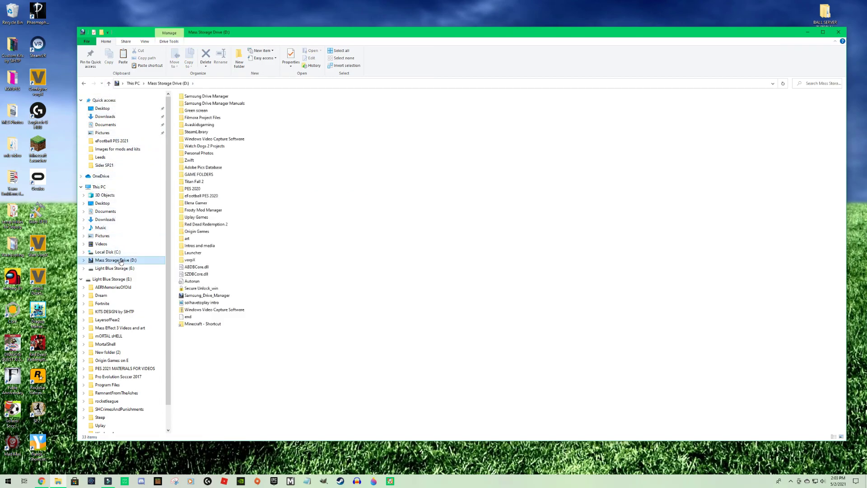
double_click(190, 132)
double_click(194, 96)
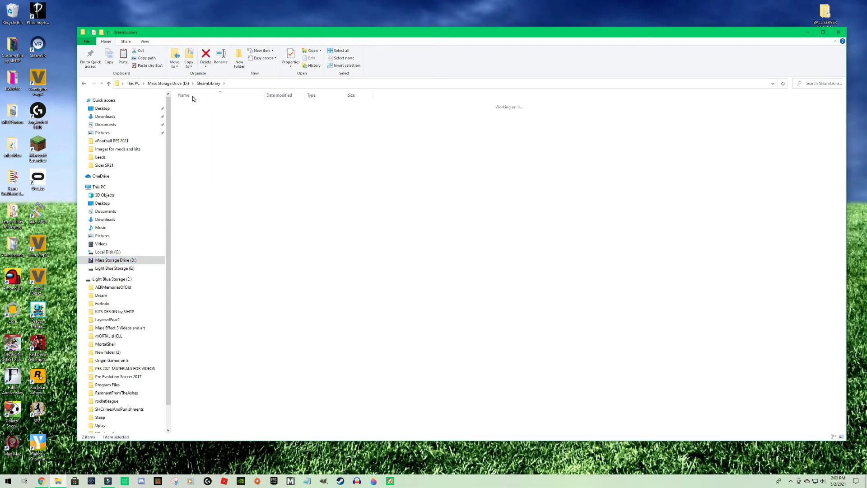
left_click(194, 106)
double_click(193, 106)
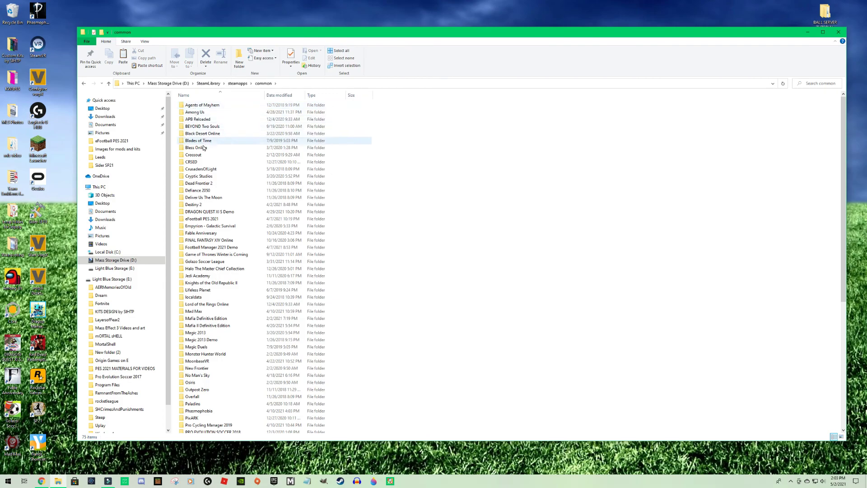
double_click(214, 218)
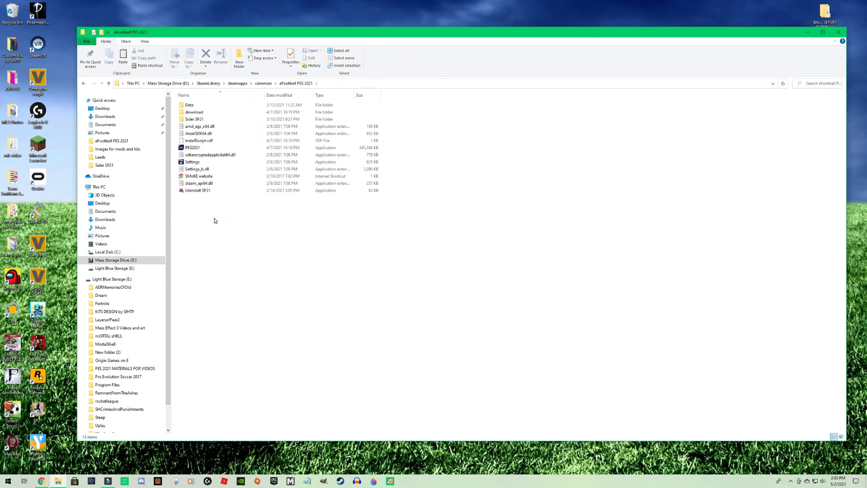
double_click(191, 119)
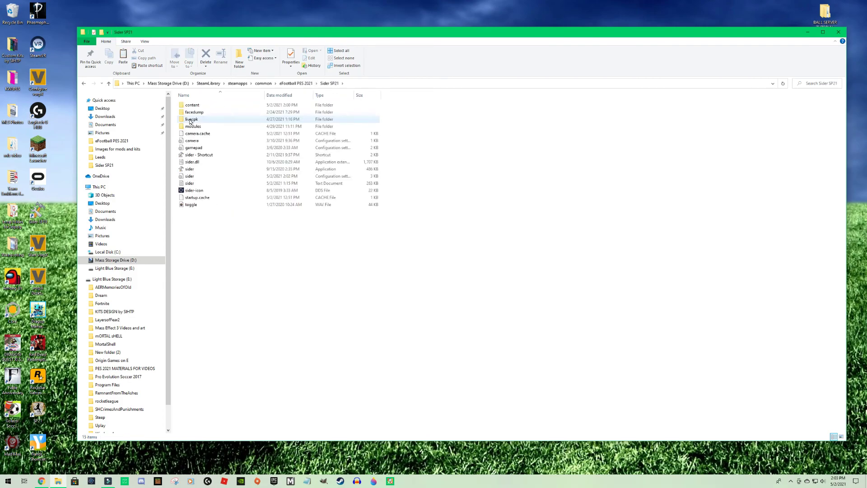
Delete the existing ball-server folder from the content folder of Sider SP21.
right_click(278, 260)
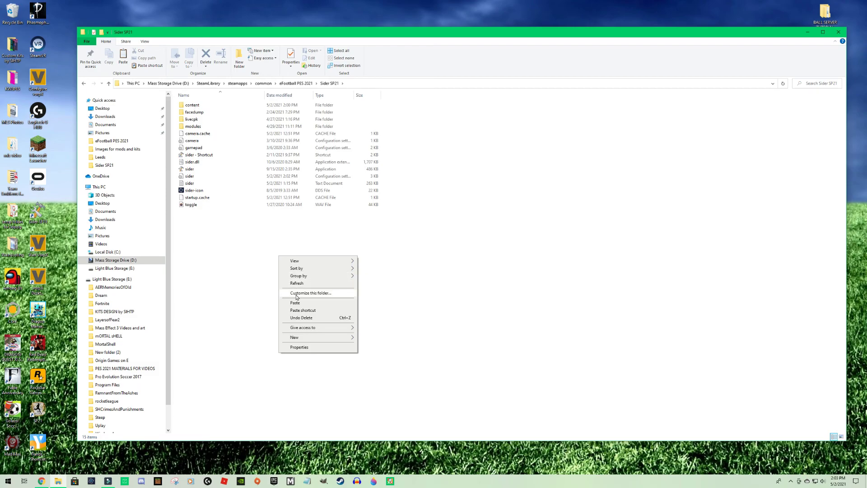
left_click(195, 107)
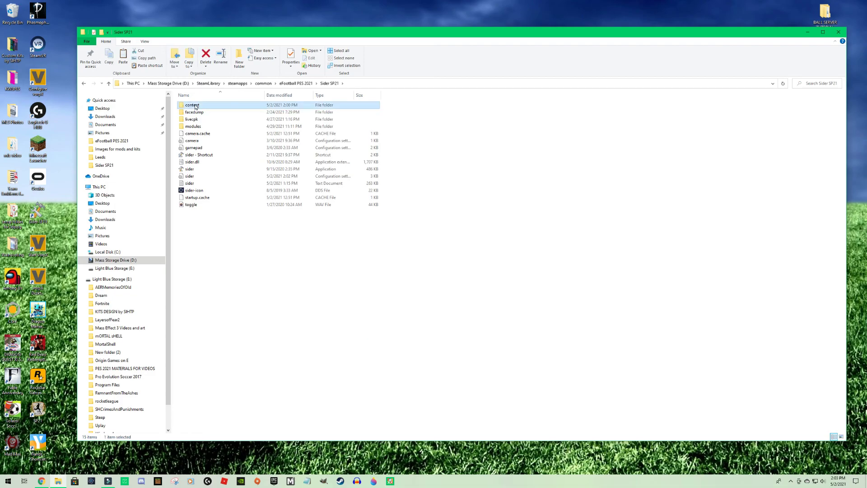
double_click(195, 106)
left_click(198, 122)
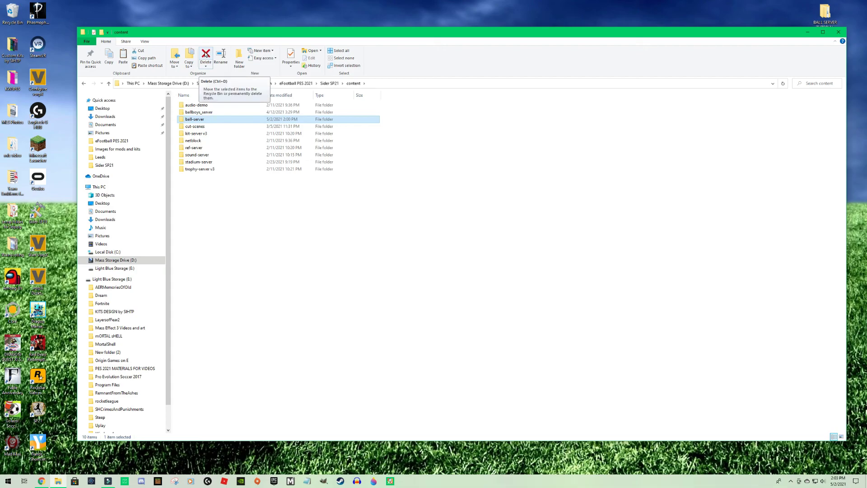
left_click(206, 53)
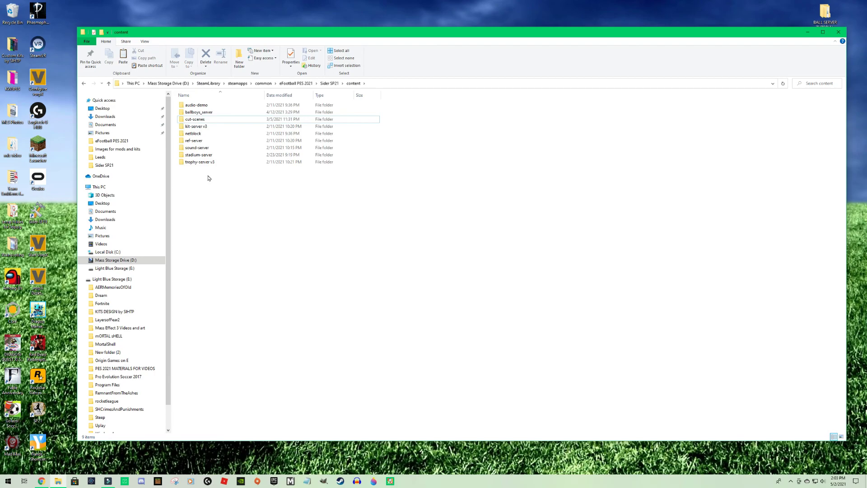
Open BallServer Pack Vol-13 AIO from the desktop's BALL SERVER TUTORIAL folder in a separate window and copy its content folder.
left_click(827, 15)
double_click(827, 15)
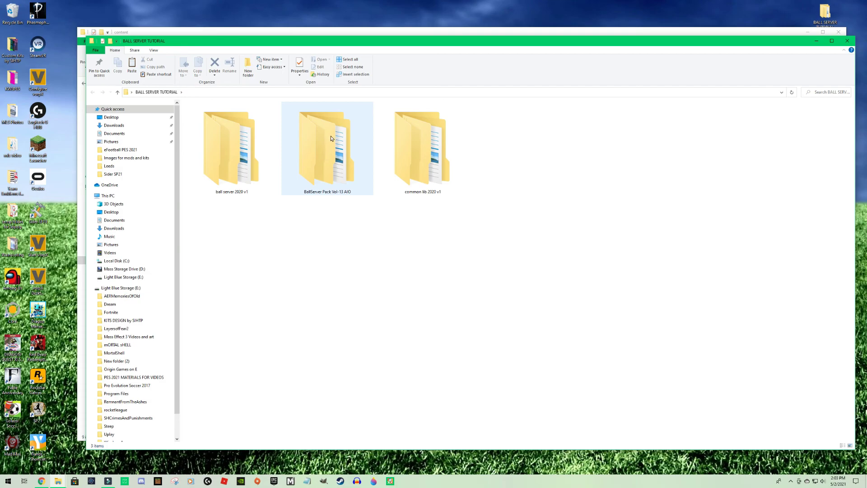
double_click(313, 156)
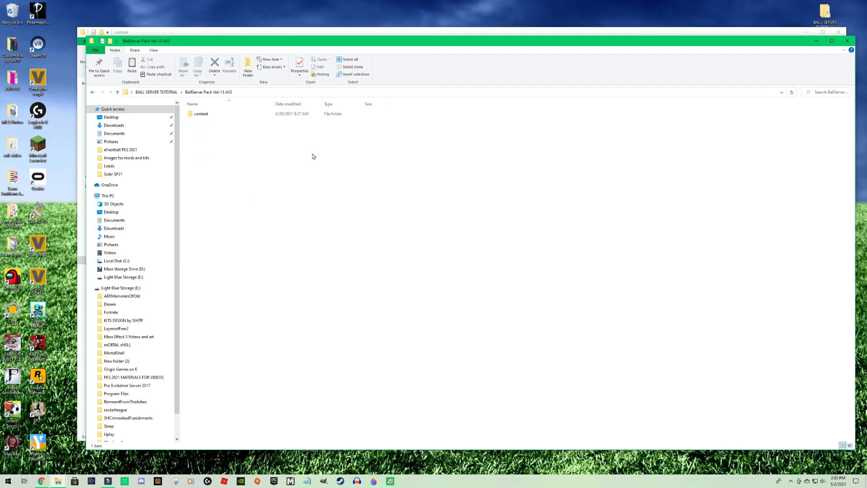
right_click(203, 116)
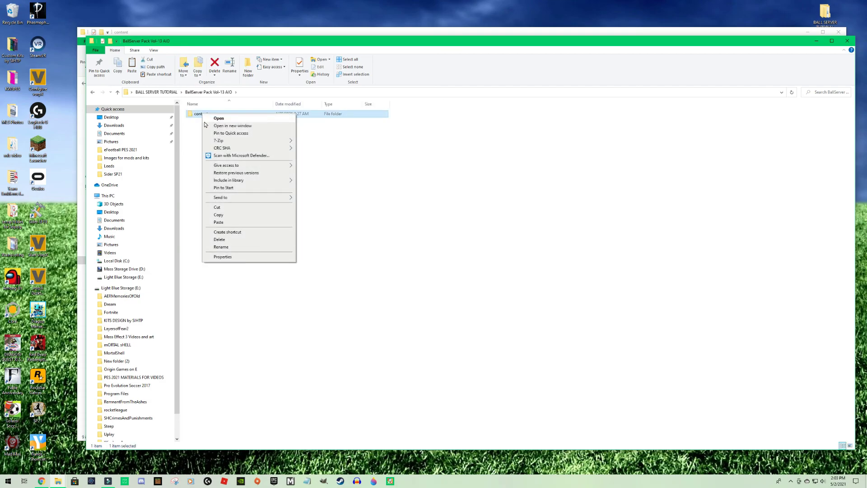
left_click(219, 215)
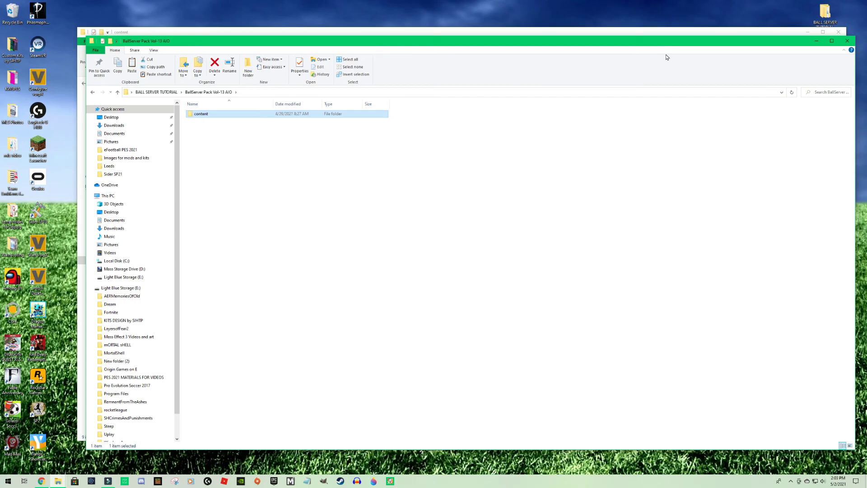
Paste the copied content folder into the Sider SP21 folder.
left_click(495, 35)
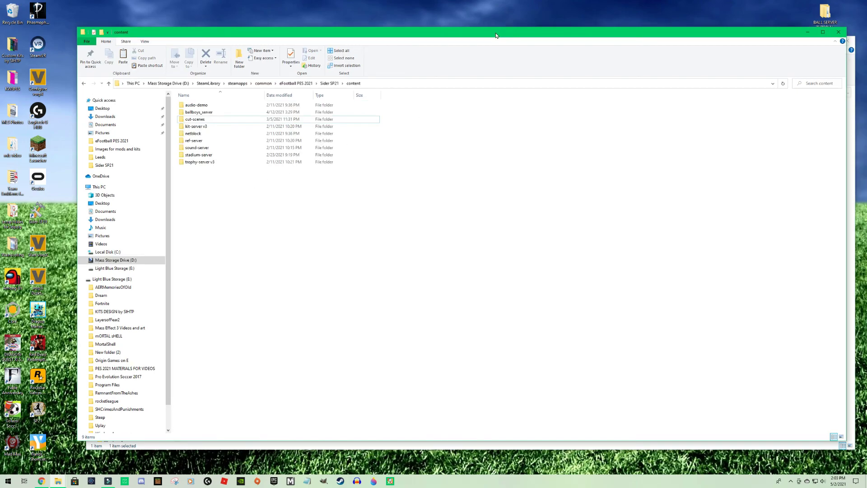
left_click(109, 83)
right_click(264, 244)
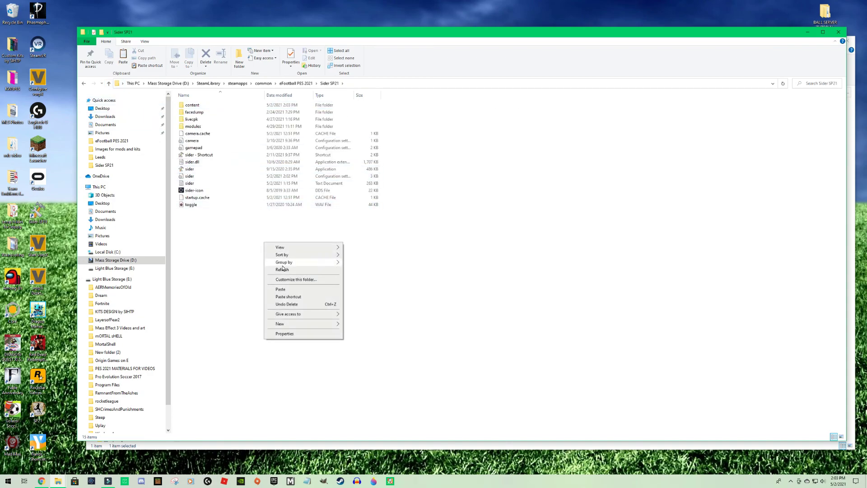
left_click(280, 290)
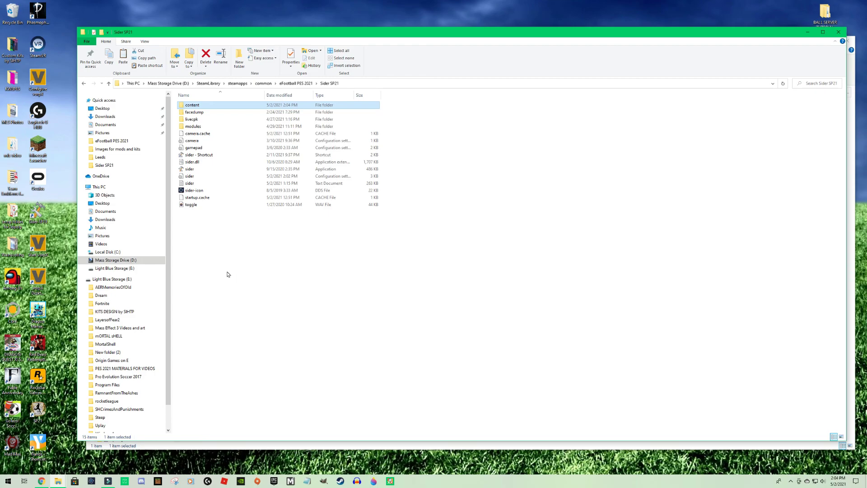
left_click(240, 255)
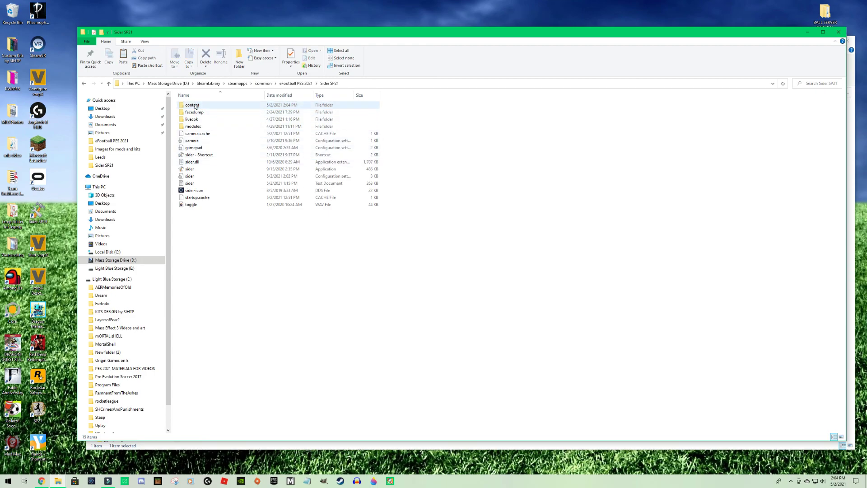
Open map_competitions in Sider SP21's content\ball-server folder, examine the ball assignment line for EPL matches, and close the file.
double_click(195, 106)
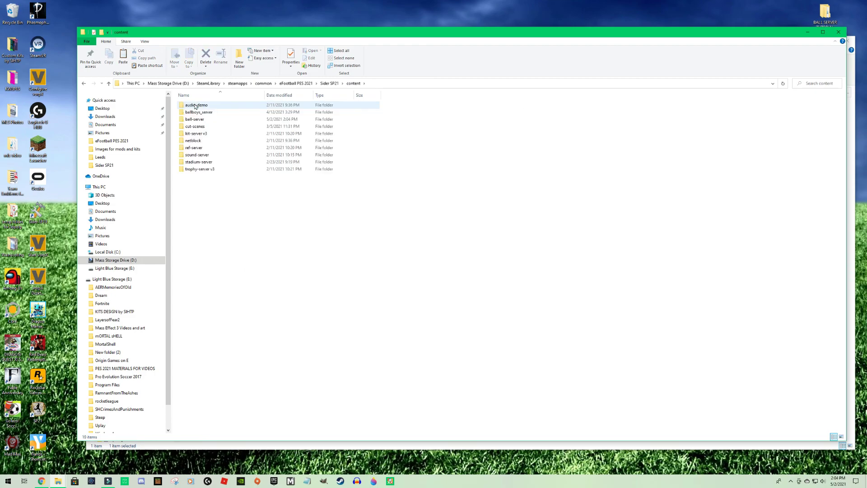
double_click(181, 119)
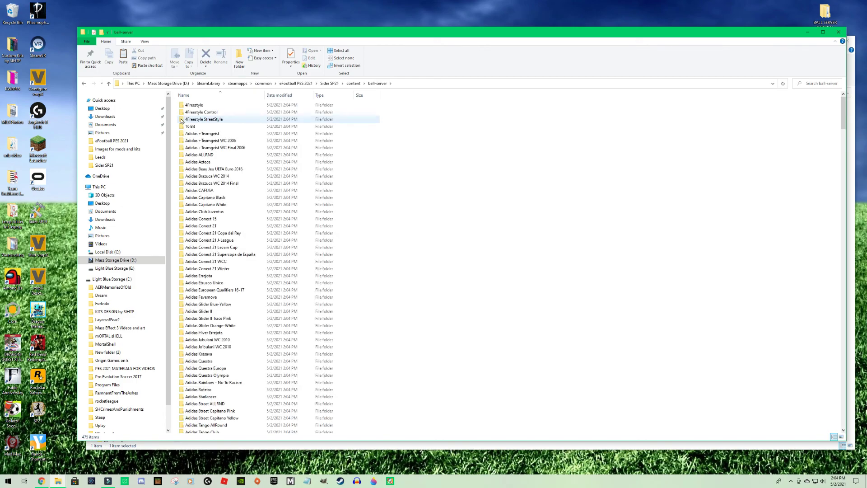
left_click_drag(843, 121, 851, 422)
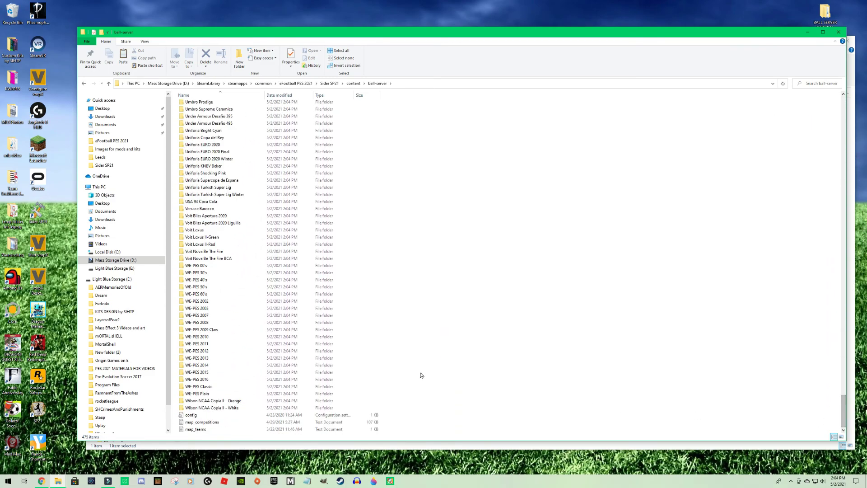
double_click(193, 423)
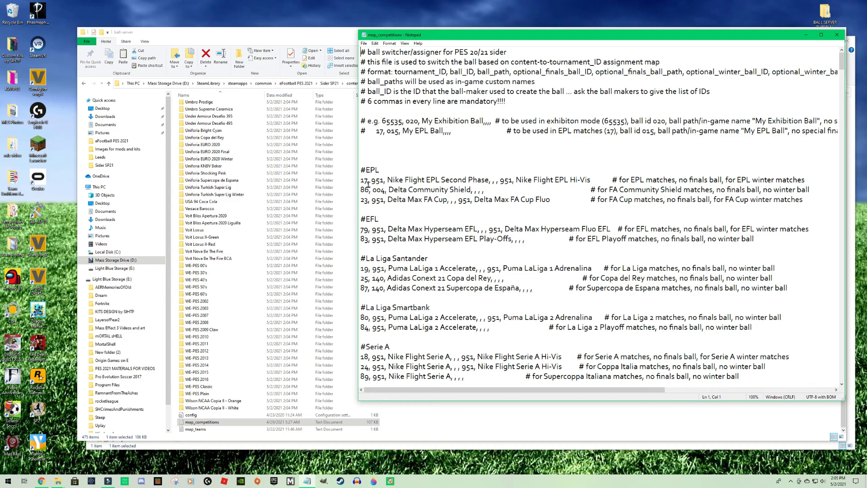
left_click_drag(364, 181, 809, 183)
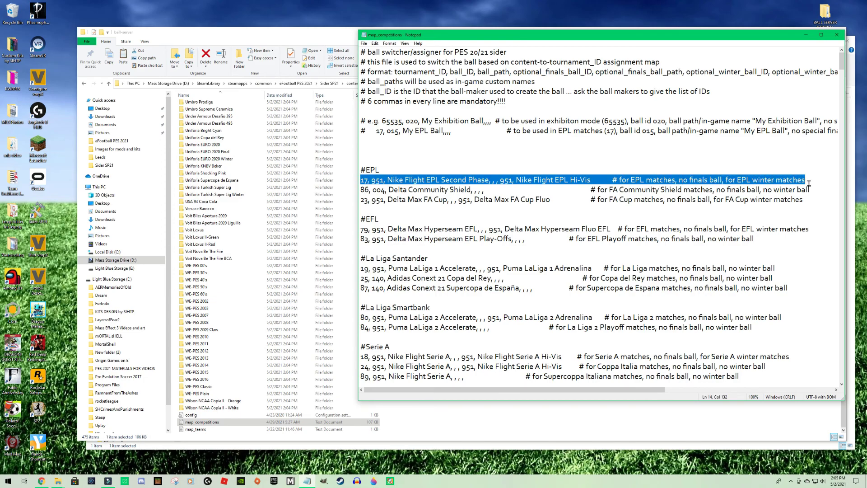
left_click(838, 36)
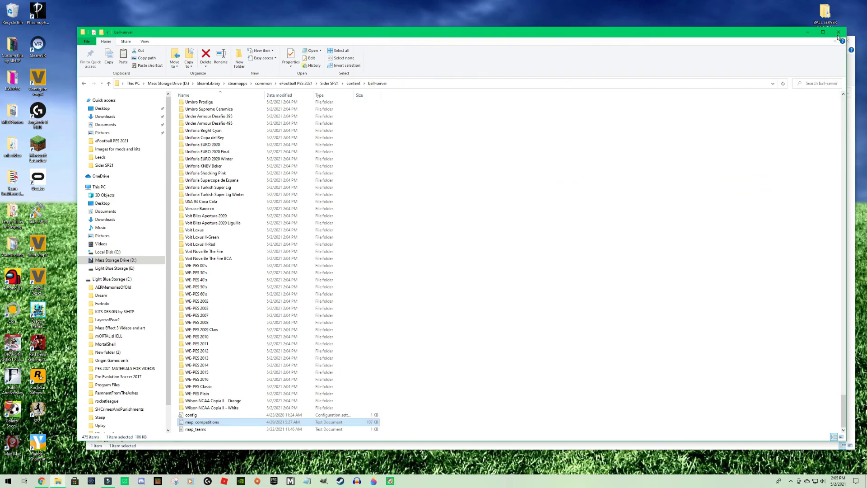
Open map_teams in the ball-server folder, review its team-to-ball assignment format, and close the file.
double_click(199, 432)
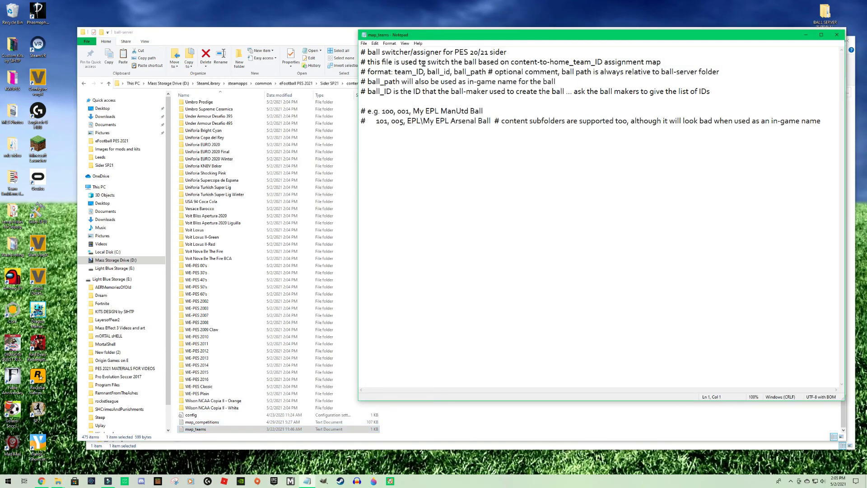
left_click(837, 36)
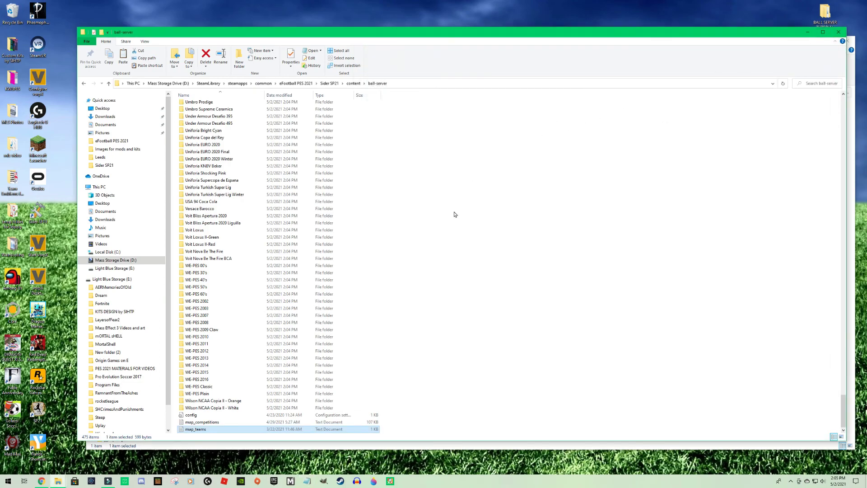
left_click(435, 248)
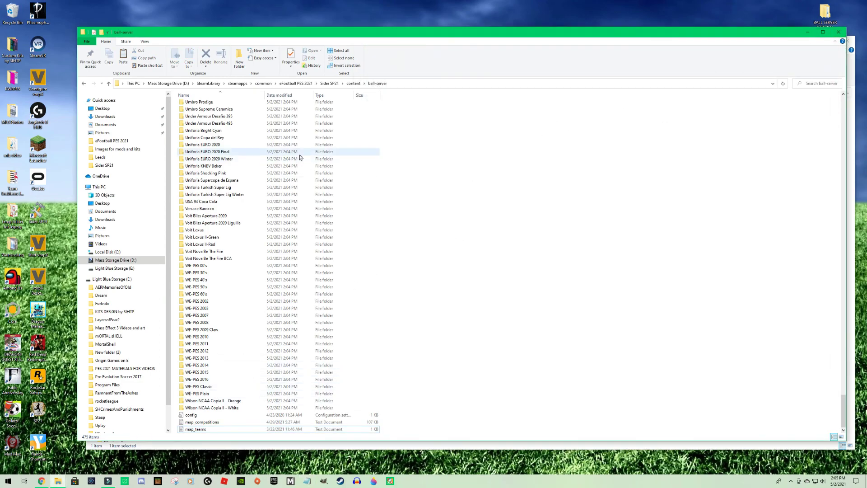
Check the Sider SP21 modules folder for BallServer.lua and return to the Sider SP21 folder.
left_click(108, 84)
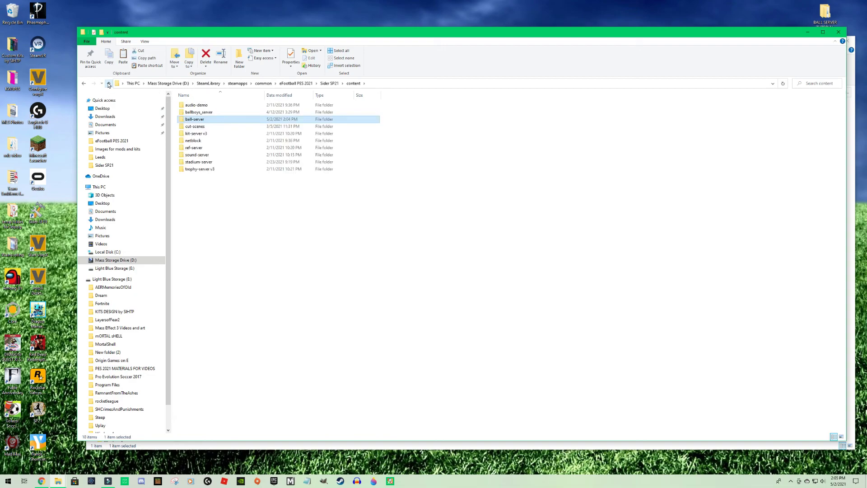
left_click(108, 84)
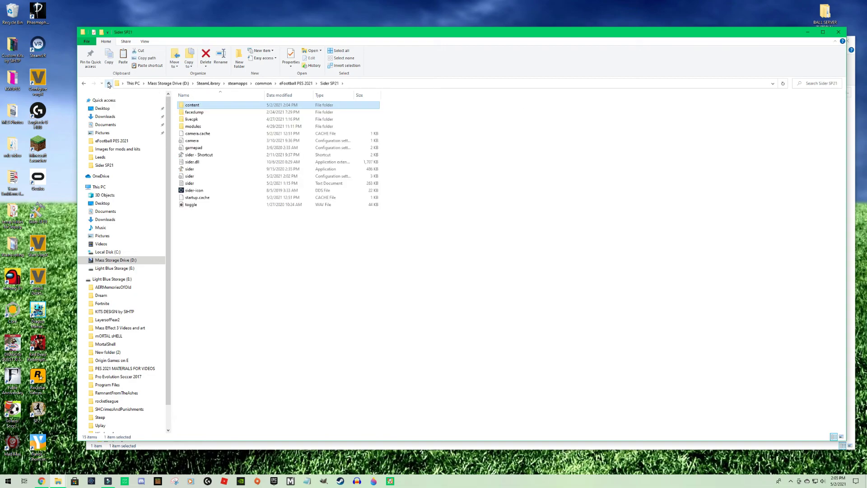
double_click(199, 128)
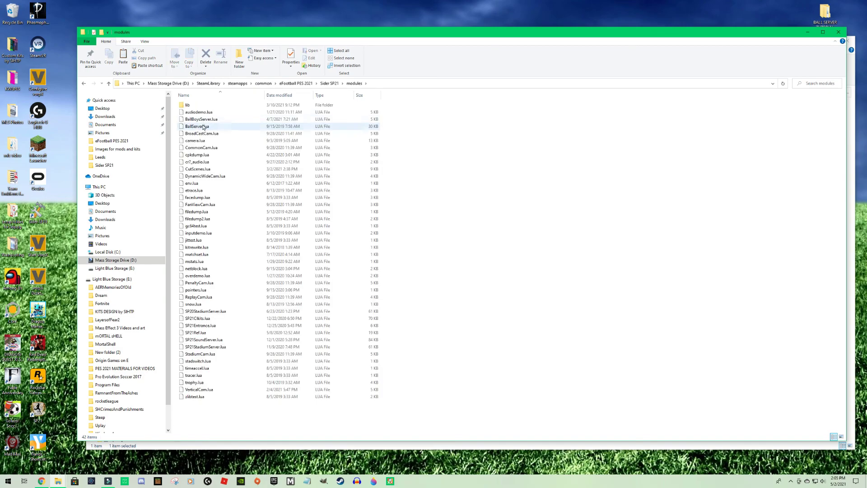
left_click(110, 84)
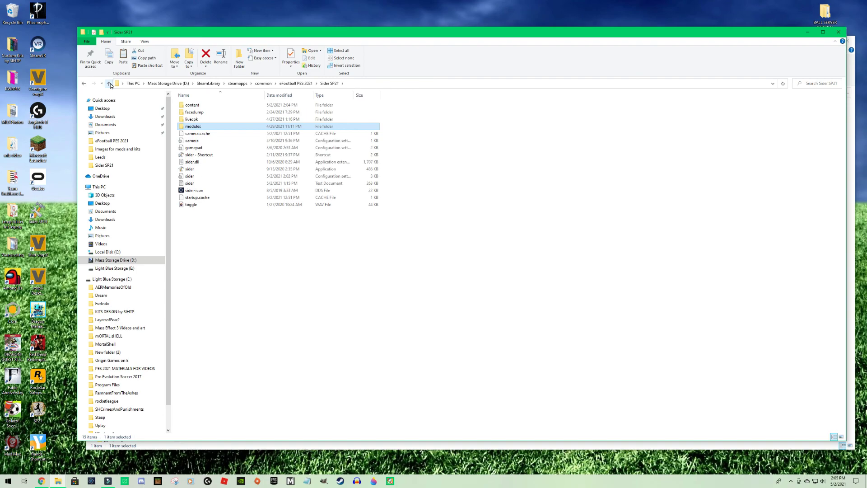
Reopen the sider configuration settings file and recheck the lua.module lines for lib\CommonLib.lua and BallServer.lua.
double_click(190, 177)
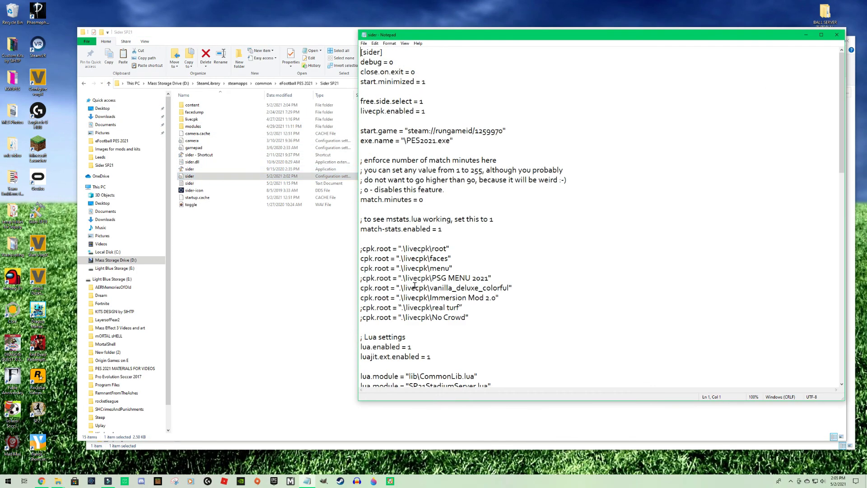
scroll(414, 285, "down", 8)
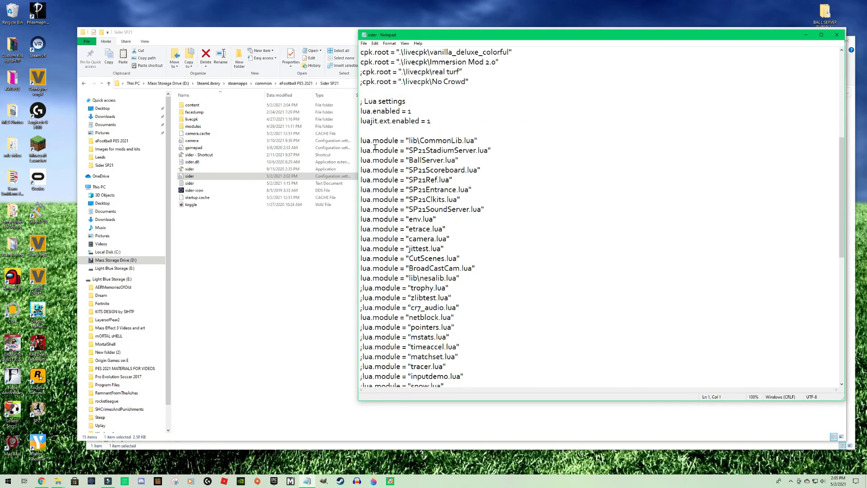
left_click_drag(484, 143, 365, 142)
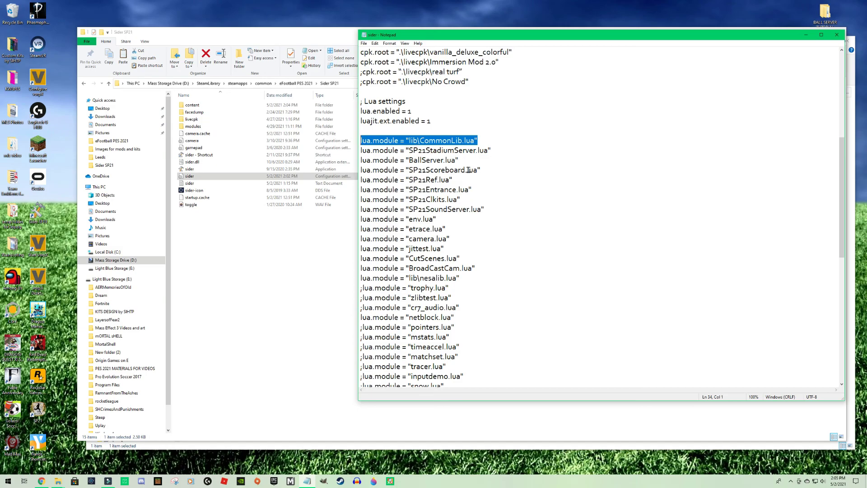
left_click_drag(461, 161, 364, 161)
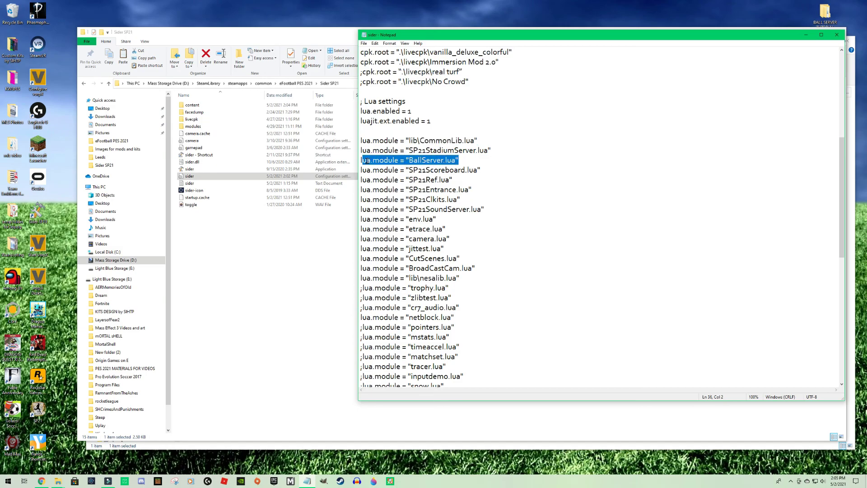
Close the sider settings file and both open File Explorer windows, and launch eFootball PES 2021 from the desktop.
left_click(838, 35)
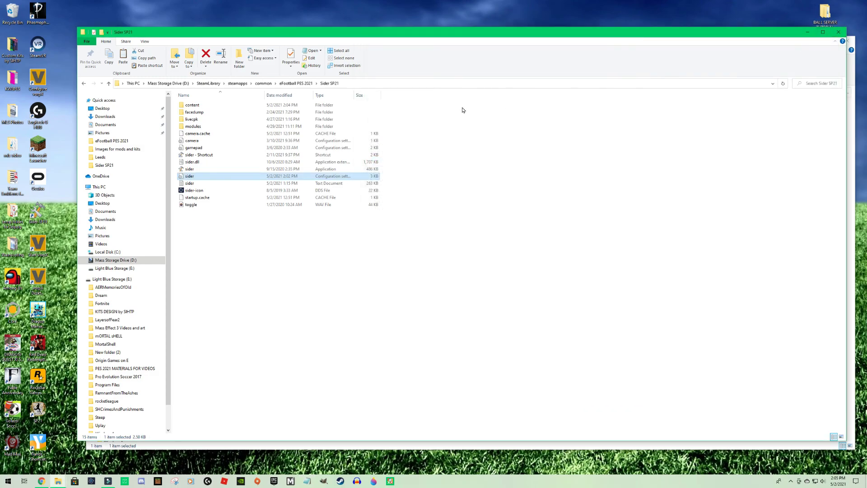
left_click(108, 83)
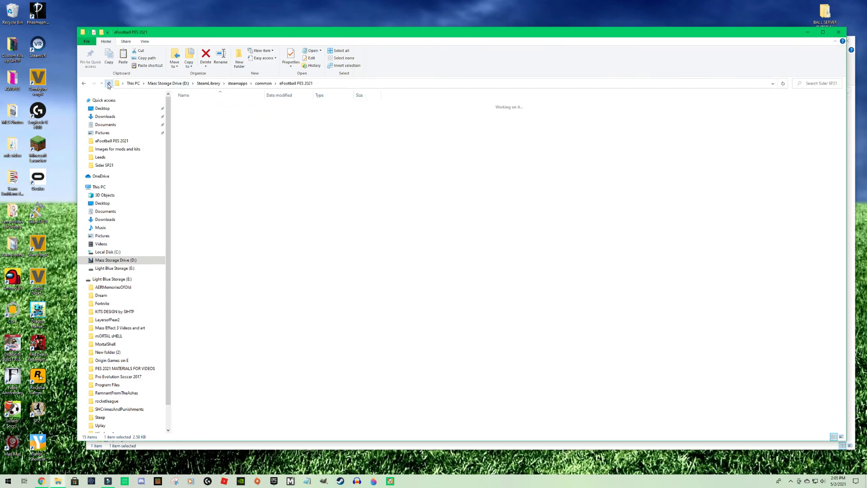
left_click(108, 84)
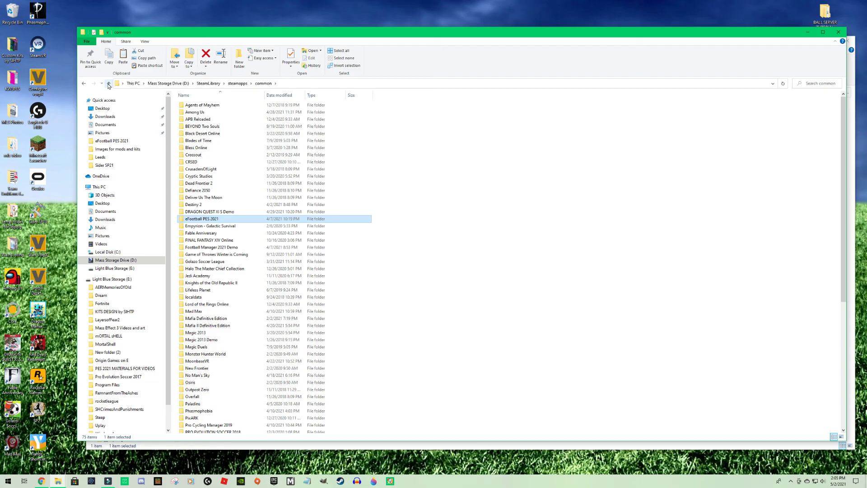
left_click(108, 84)
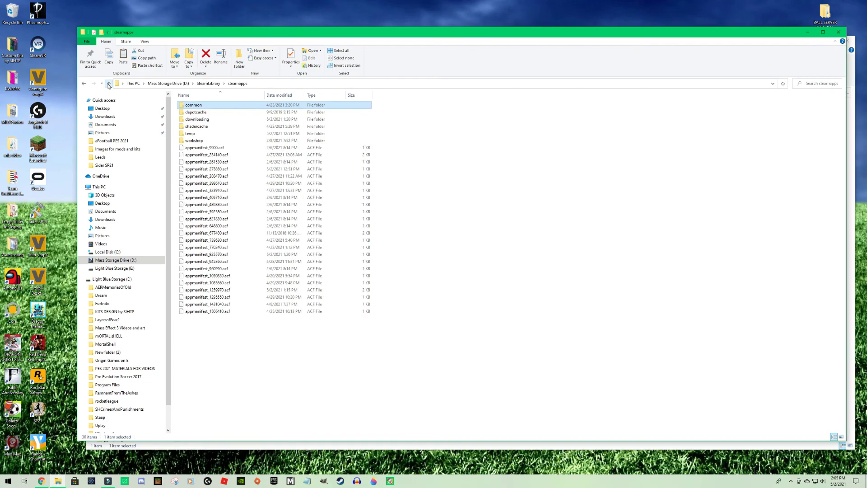
left_click(838, 32)
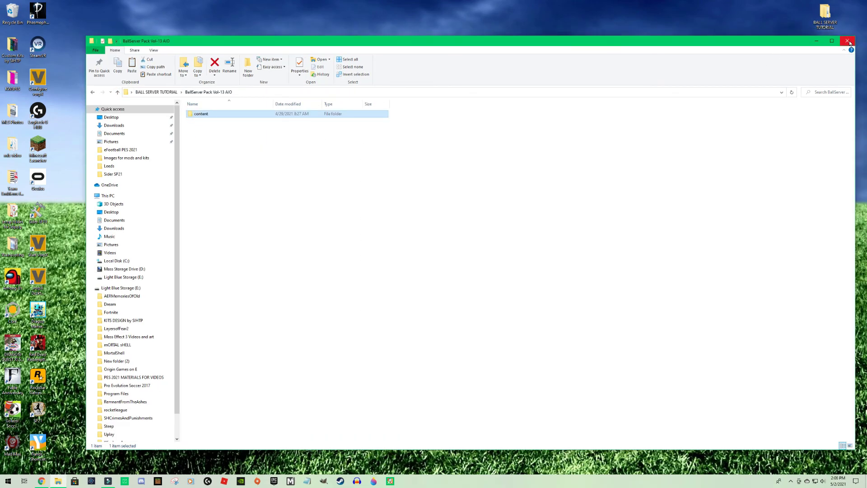
left_click(847, 40)
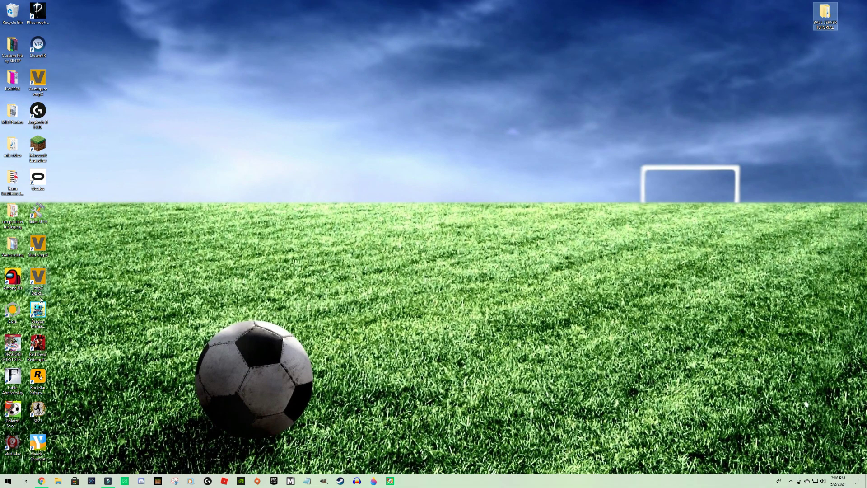
double_click(37, 409)
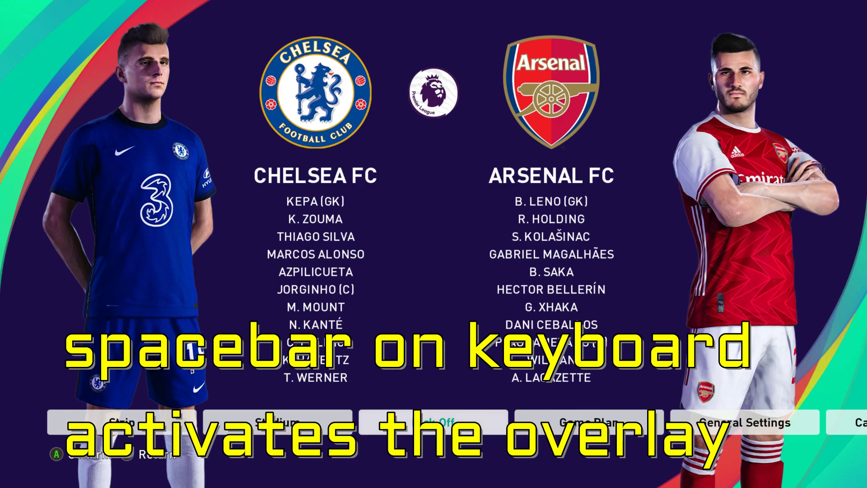
Show the Sider overlay on the Chelsea FC vs Arsenal FC pre-match screen and cycle through its modules to BallServer.lua.
key("space")
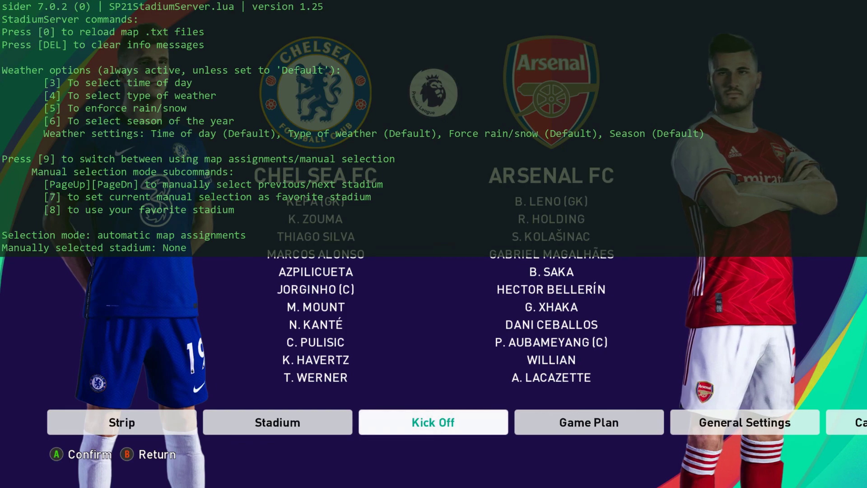
key("1")
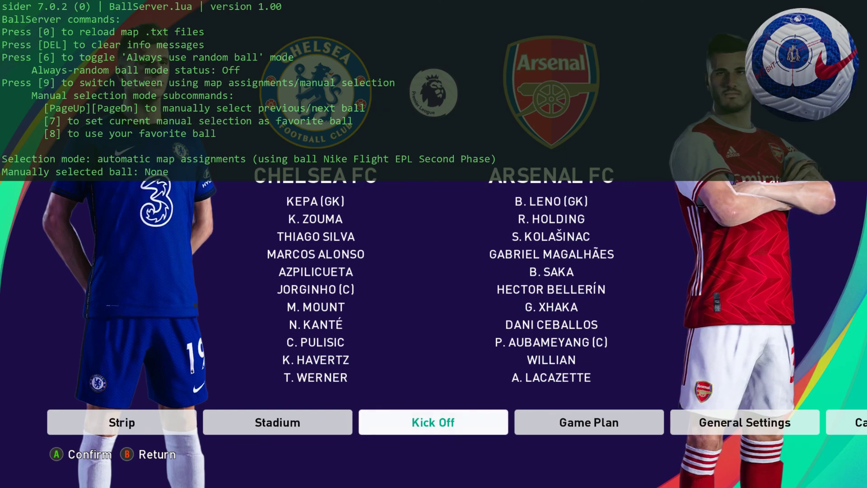
key("1")
key("1")
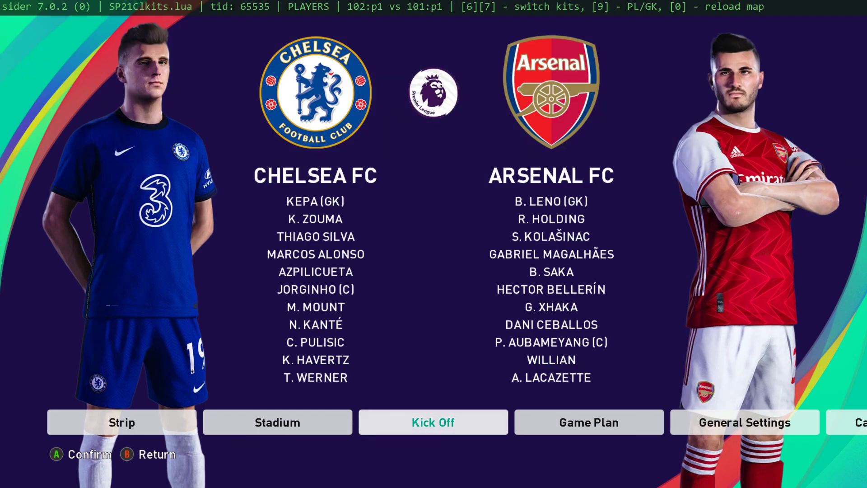
key("1")
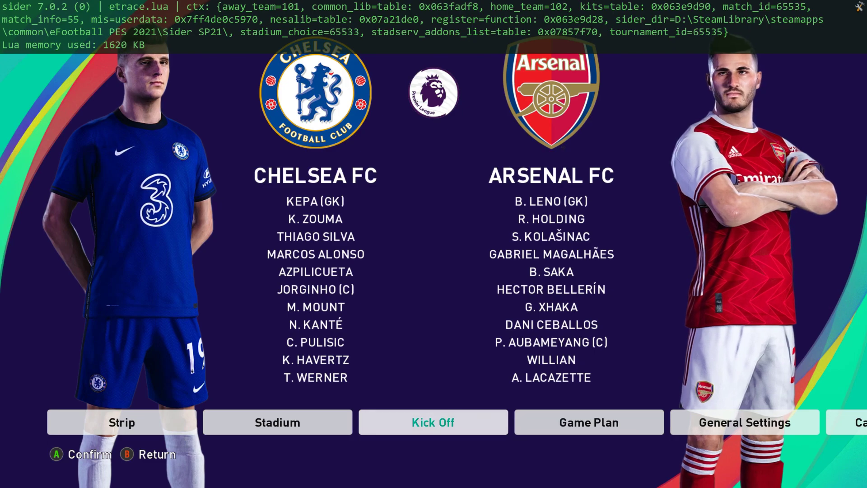
key("1")
key("1")
key("1")
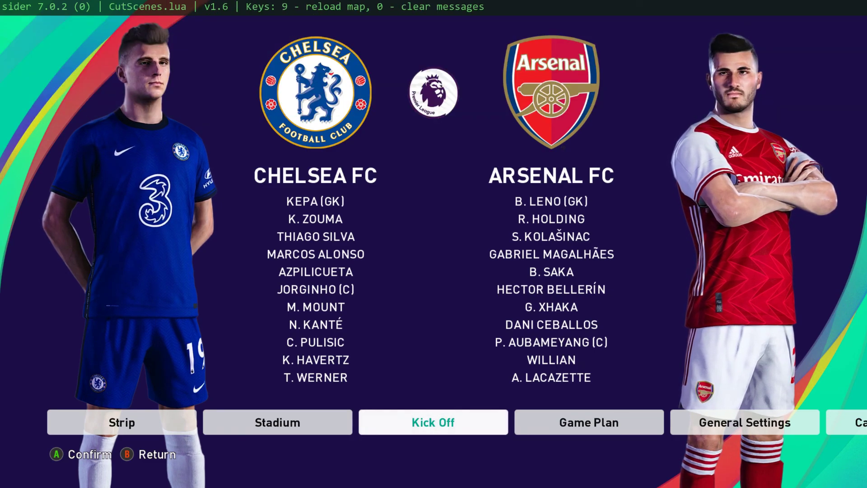
key("1")
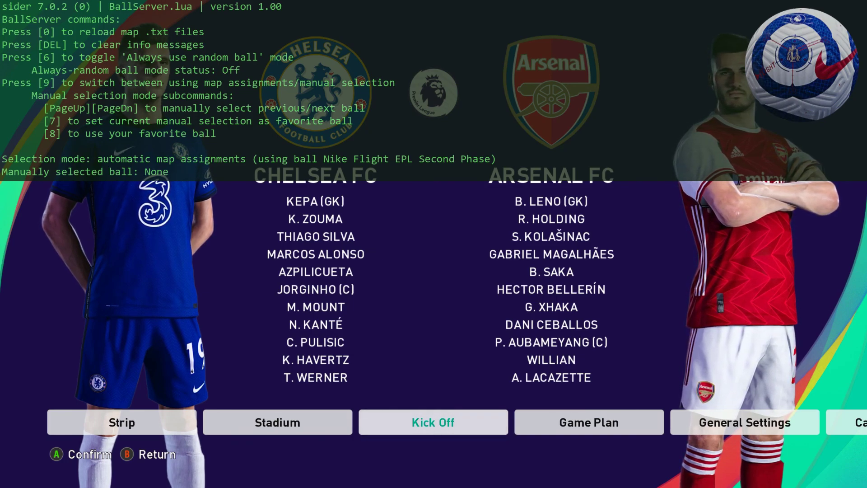
Switch BallServer to manual selection and advance through the balls to Adidas +Teamgeist WC Final 2006.
key("9")
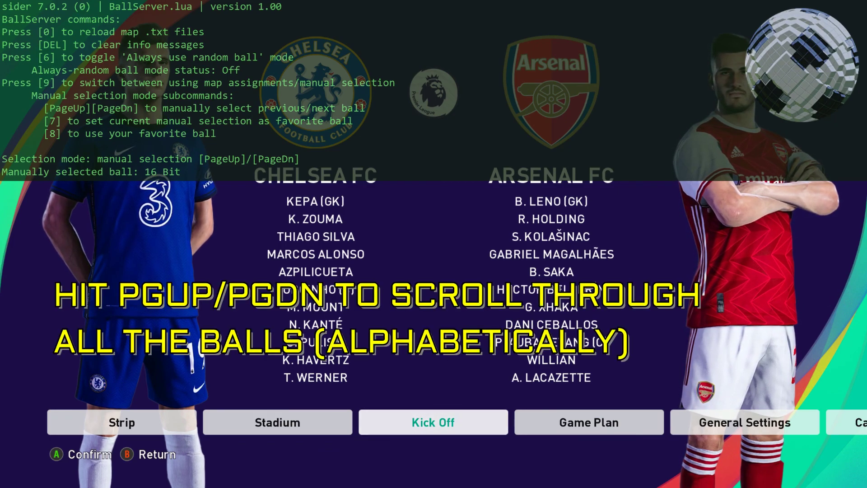
key("Page_Down")
key("Page_Down")
key("Page_Down")
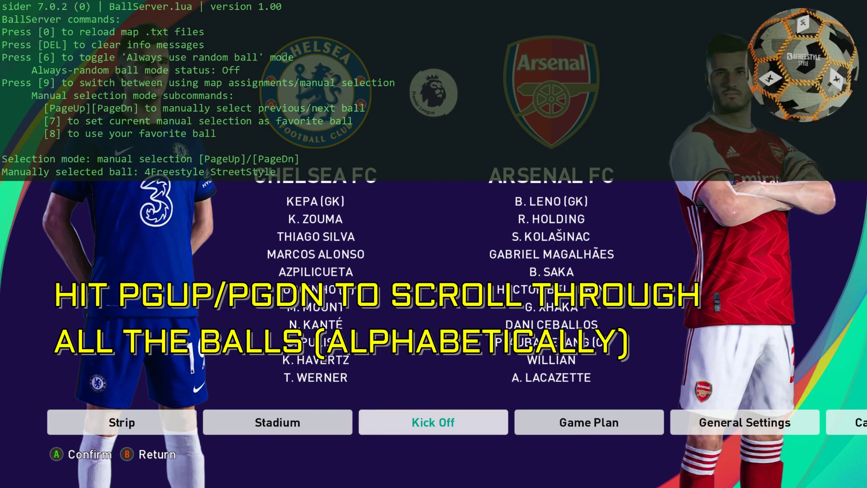
key("Page_Down")
key("Page_Down")
key("Page_Down")
key("Page_Down")
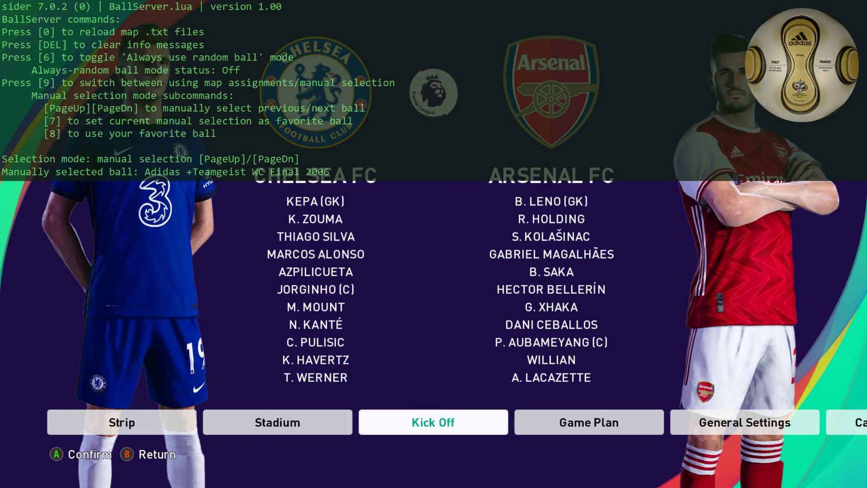